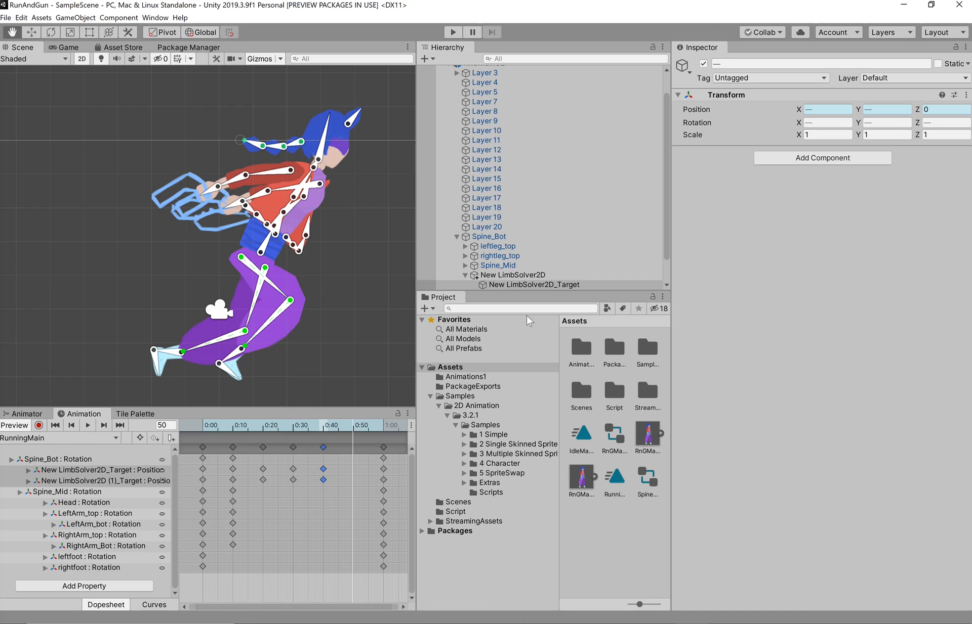
Step: Inspect the RnGMainC3 and RnGMainC2 character assets and switch the animation shown for the scene character to IdleMain
click(581, 480)
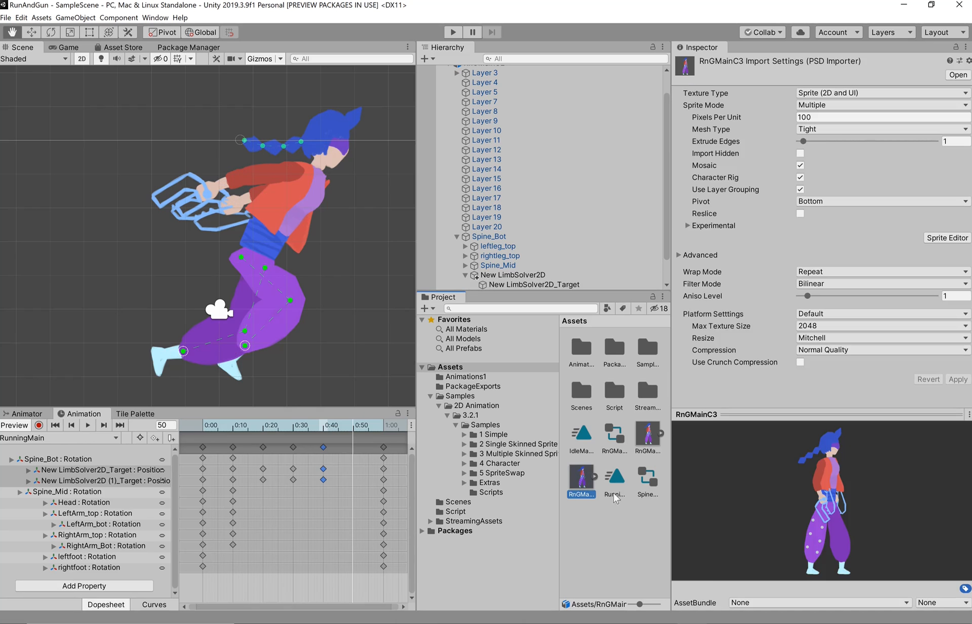
scroll(263, 222, down, 3)
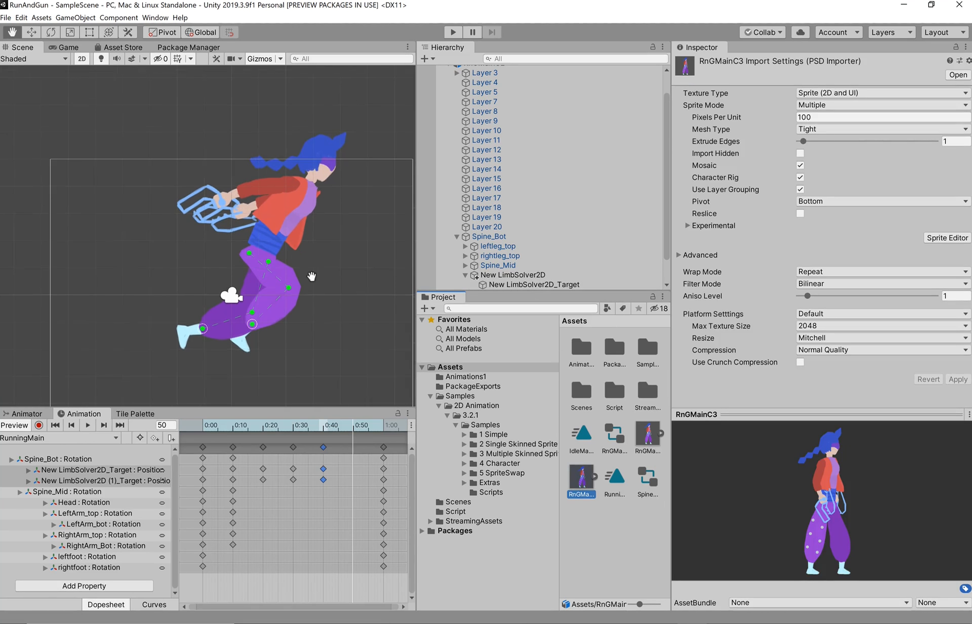
click(646, 440)
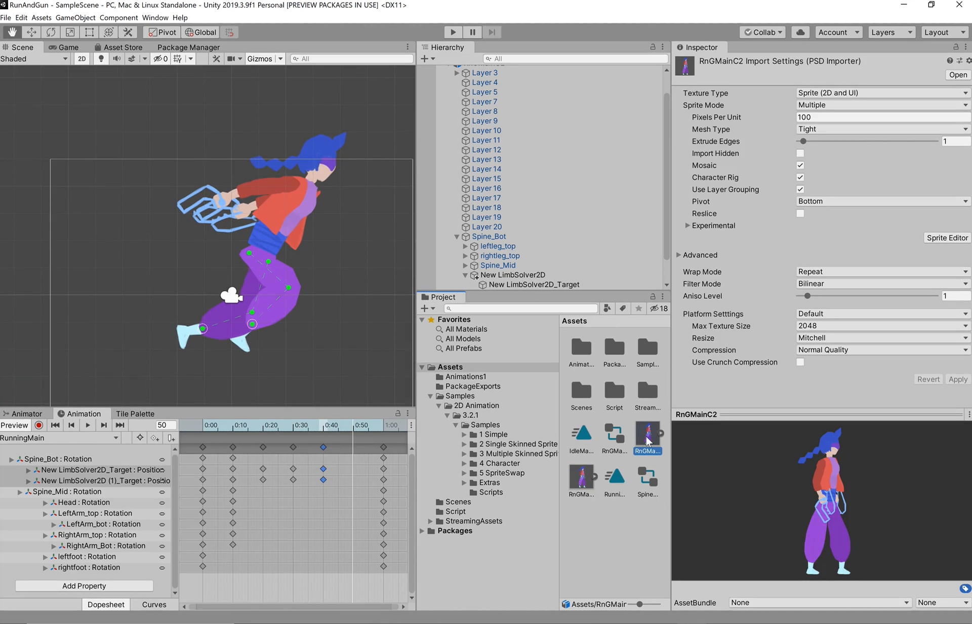
click(38, 438)
click(43, 448)
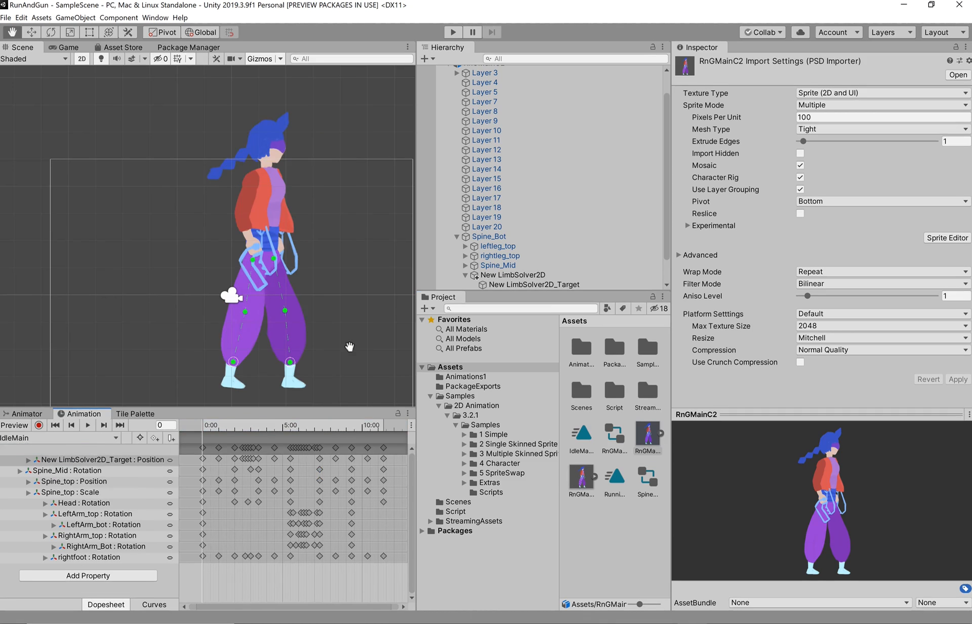
Step: Place the RnGMainC3 character asset in the scene beside the existing RnGMainC2 character
click(582, 484)
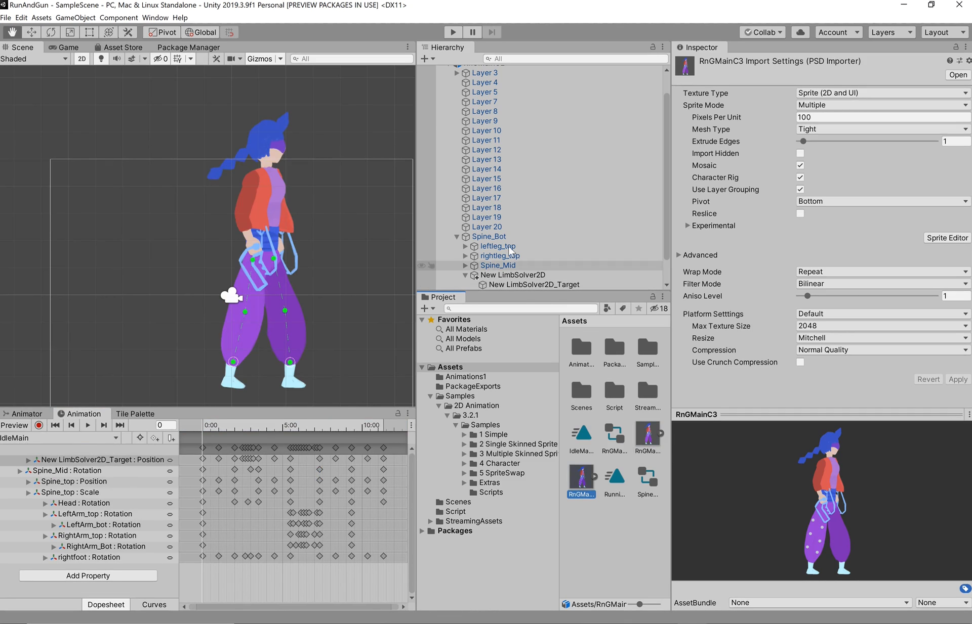
scroll(456, 166, up, 2)
click(446, 89)
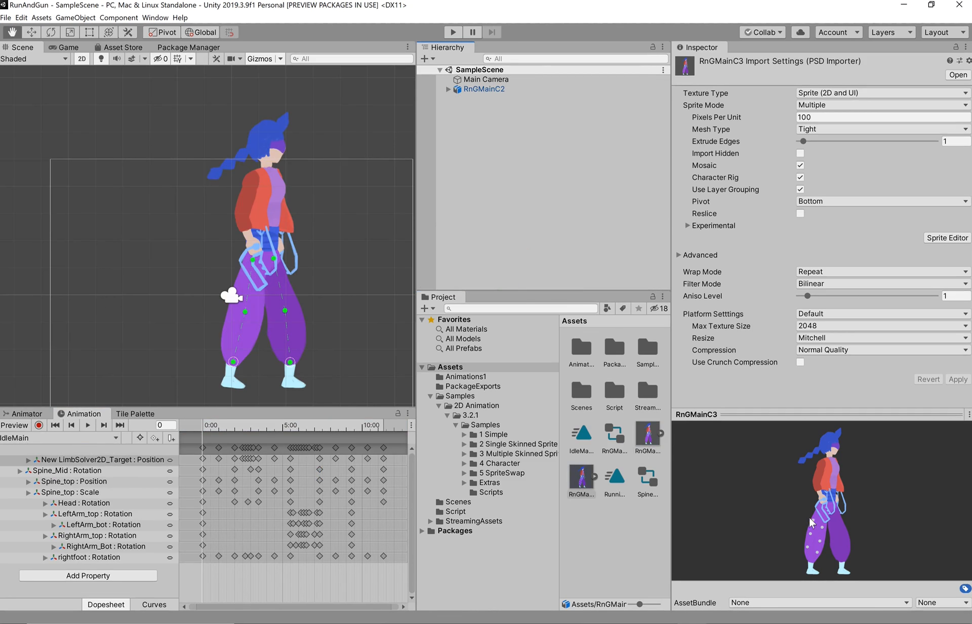
drag(585, 485, 162, 305)
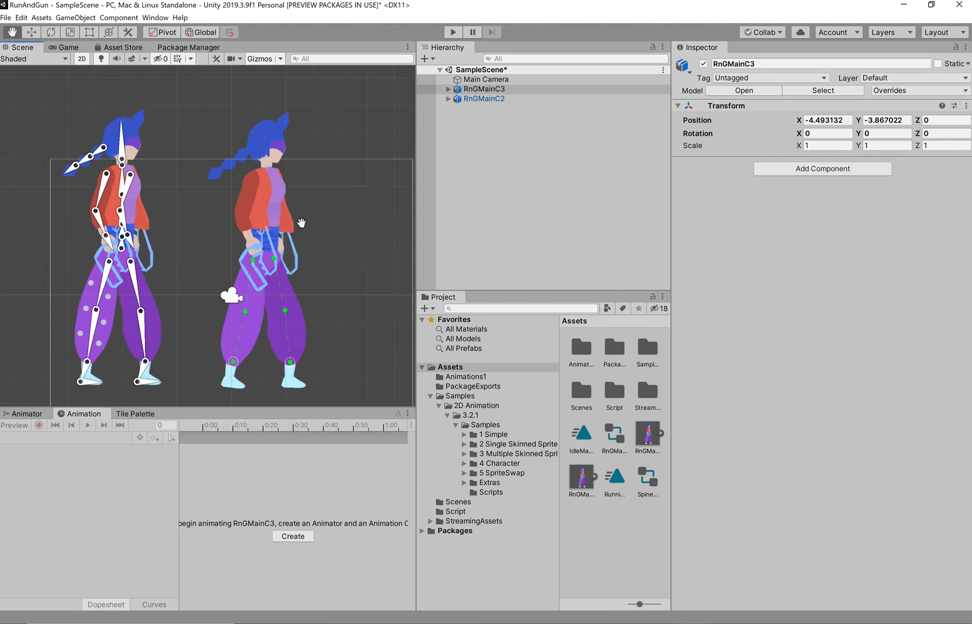
click(142, 328)
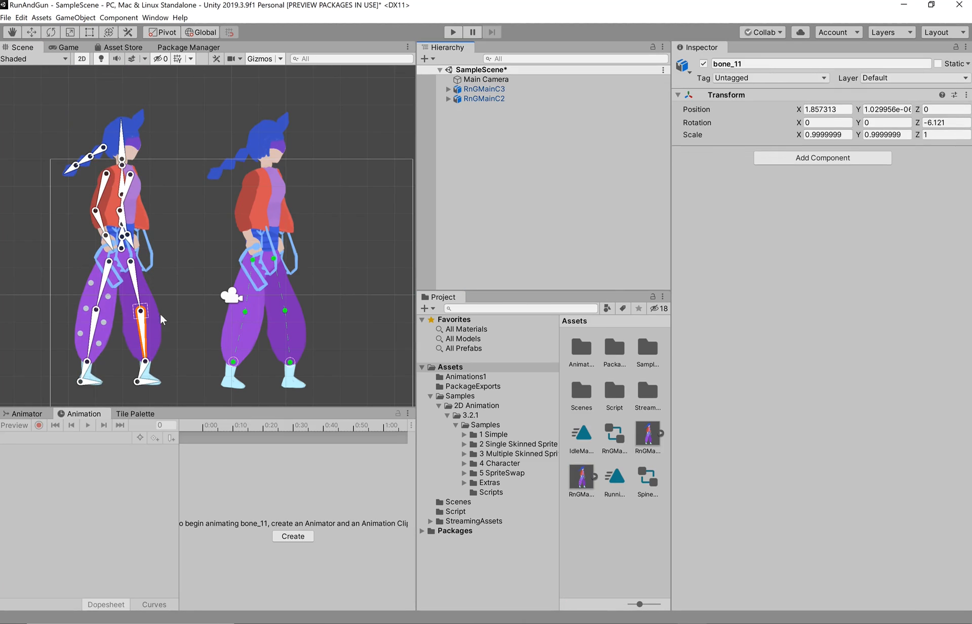
click(97, 342)
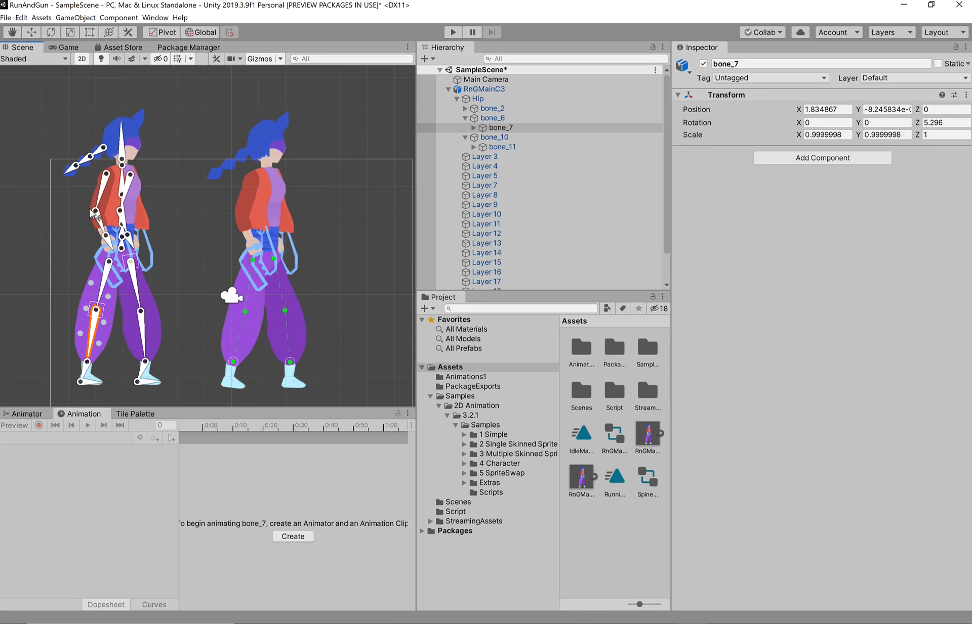
click(155, 17)
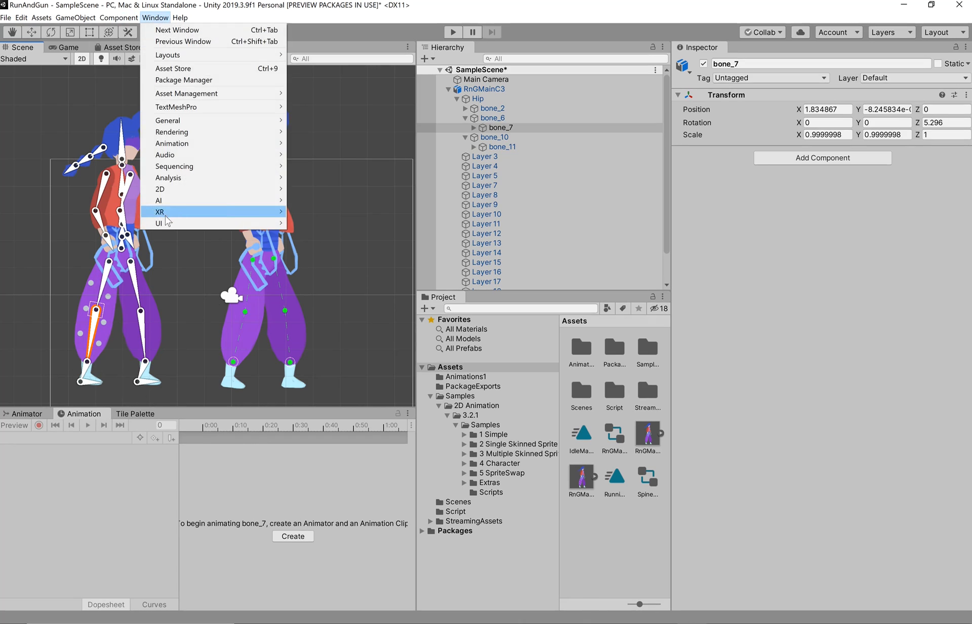
mouse_move(207, 144)
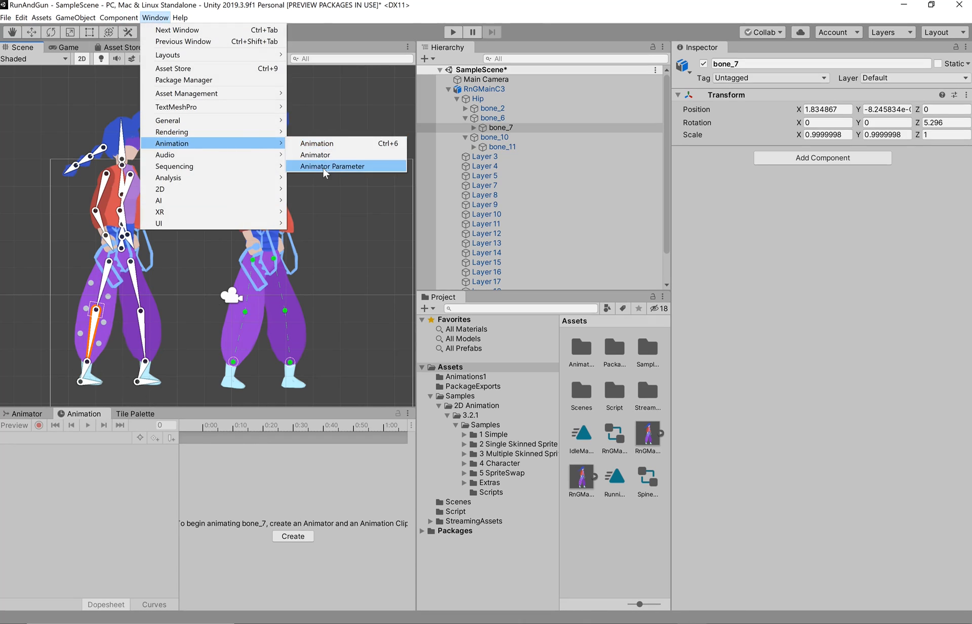
click(353, 26)
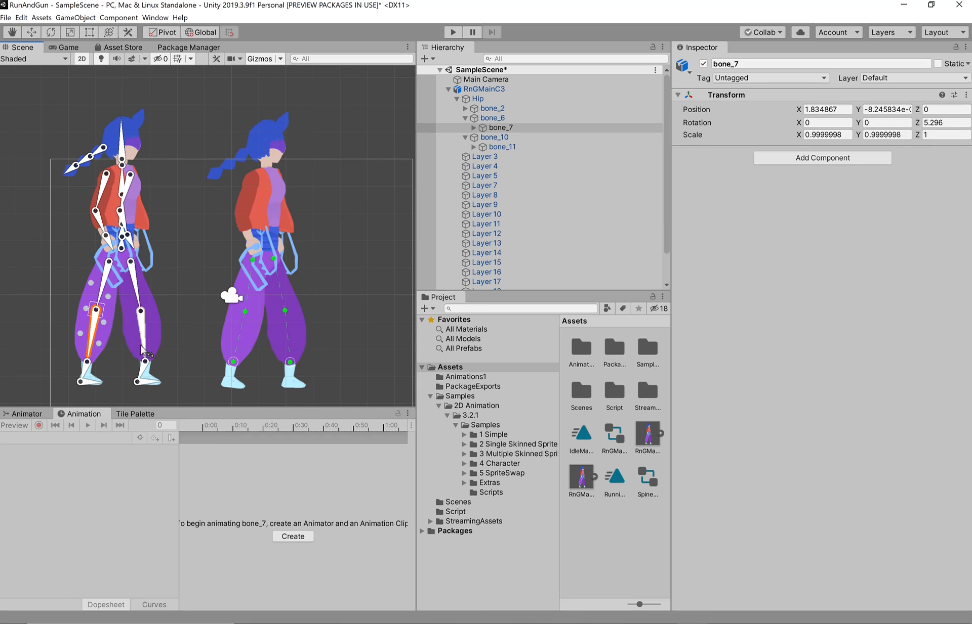
Step: Create an empty child object under bone_7, the lower bone of RnGMainC3's dotted leg
click(140, 316)
click(91, 346)
right_click(500, 129)
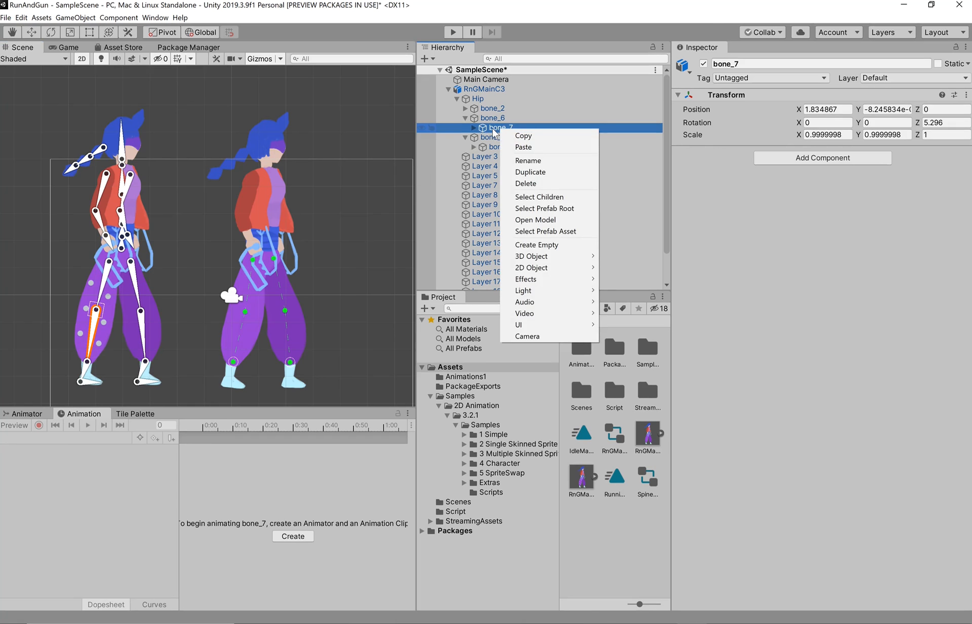
click(585, 245)
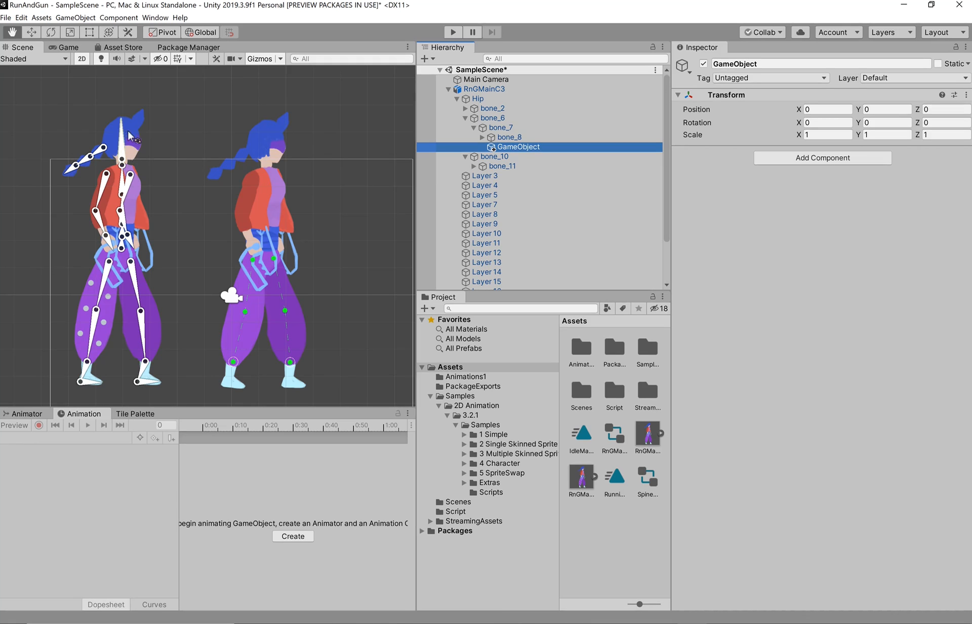
Step: Move the new empty GameObject to the ankle end of bone_7, at about X 1.82, Y 0.02
click(259, 59)
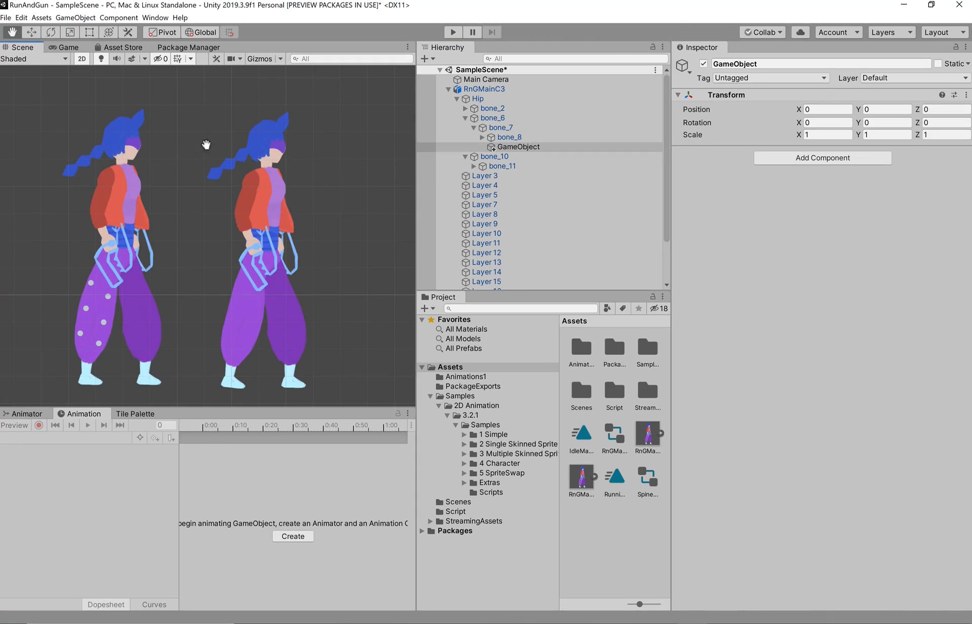
click(260, 58)
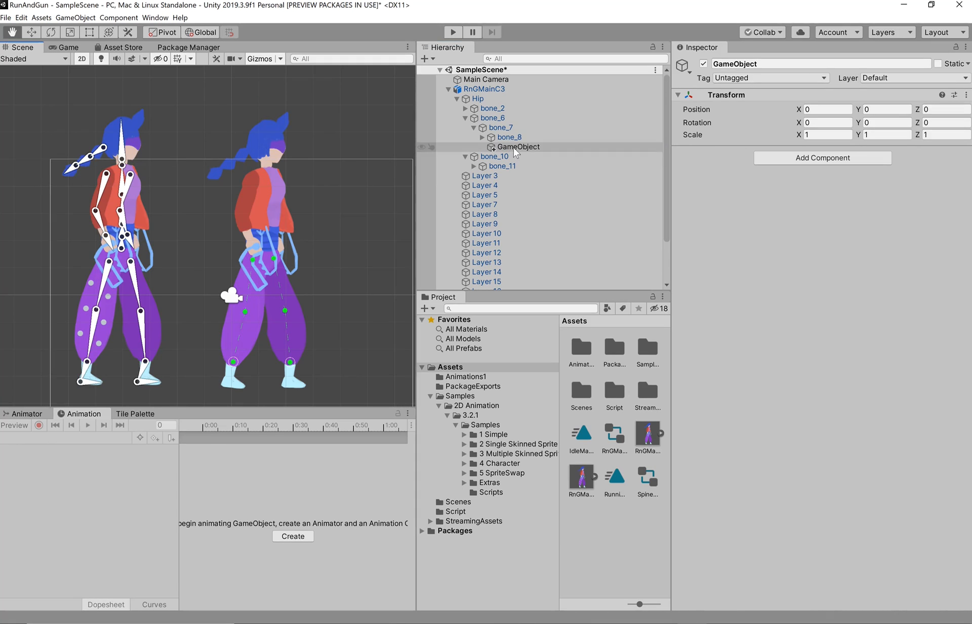
click(31, 31)
drag(97, 290, 98, 318)
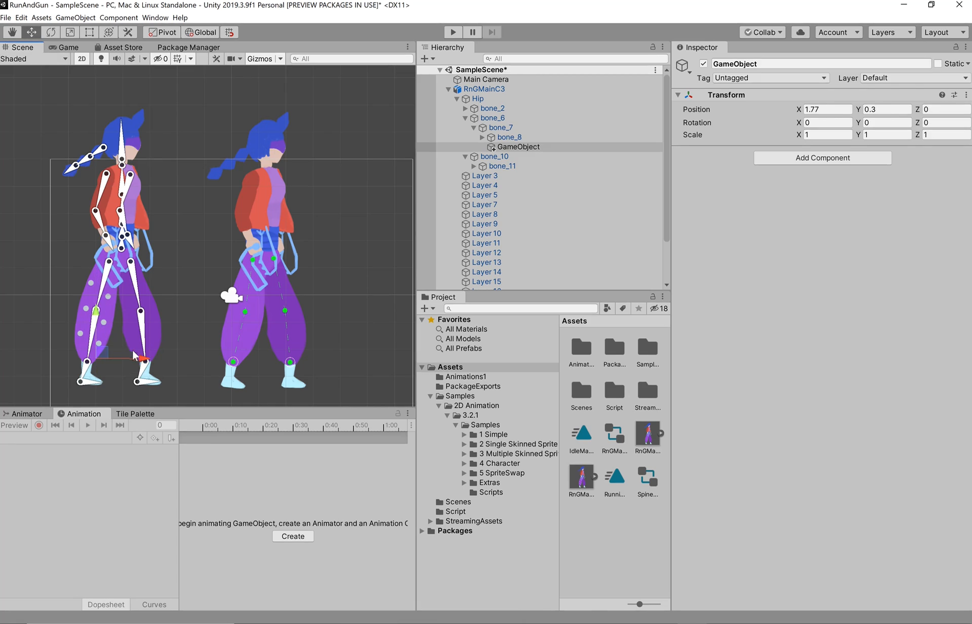
drag(145, 363, 138, 361)
Step: Add an IK Manager 2D component to RnGMainC3's Hip bone
click(525, 147)
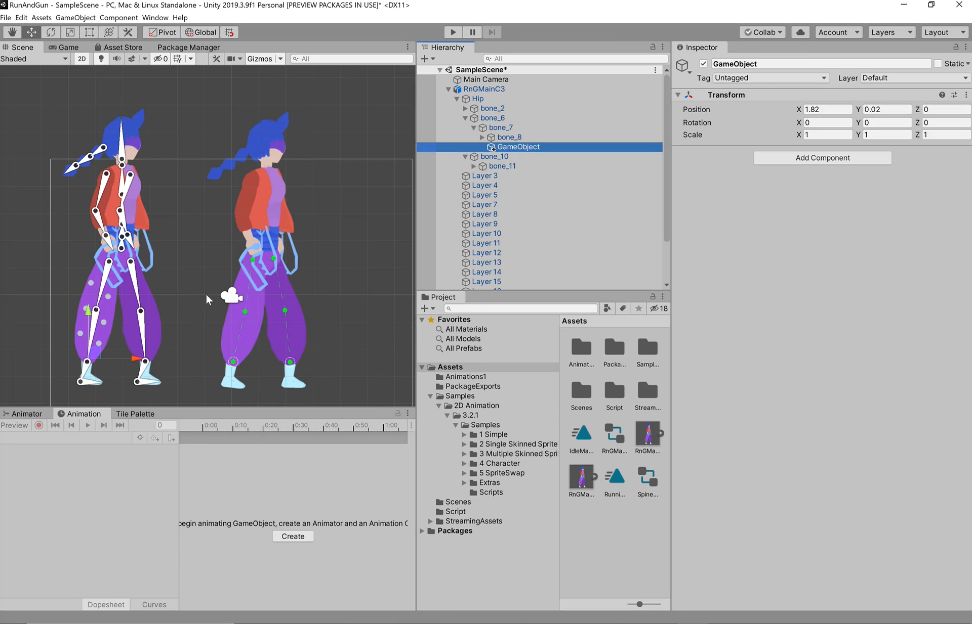
click(478, 99)
click(512, 146)
click(463, 100)
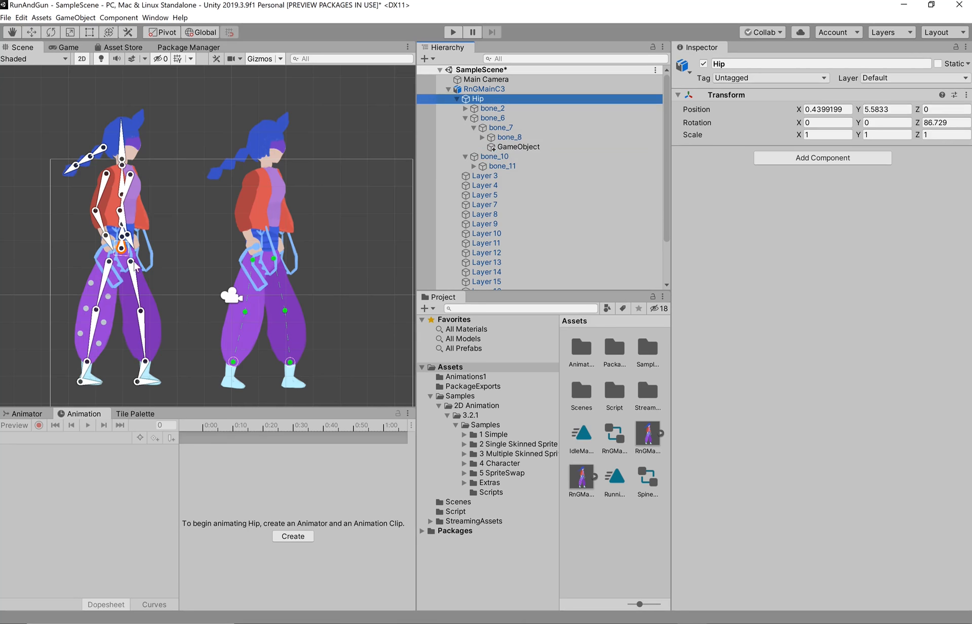
click(456, 99)
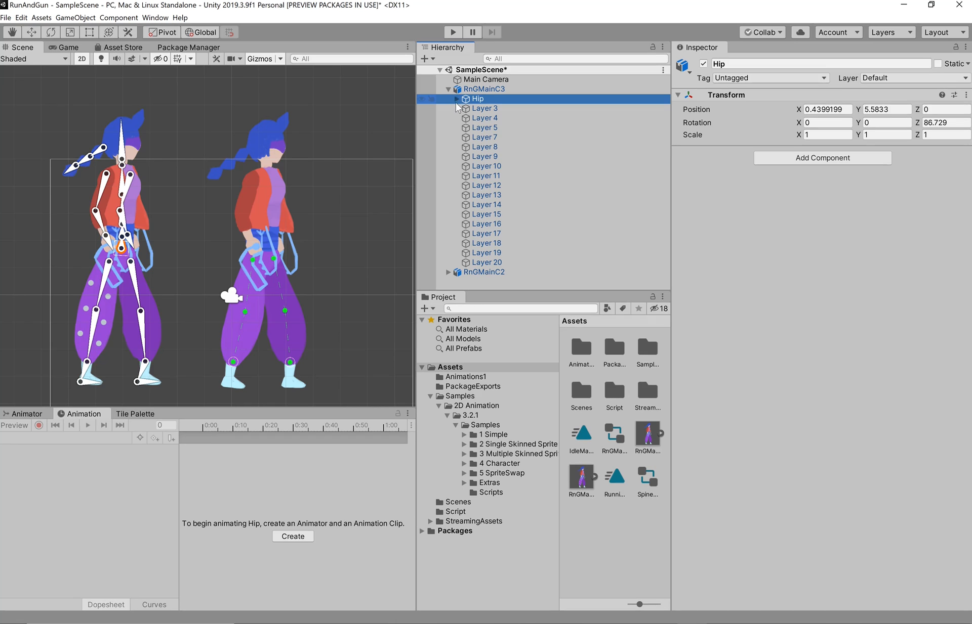
click(455, 98)
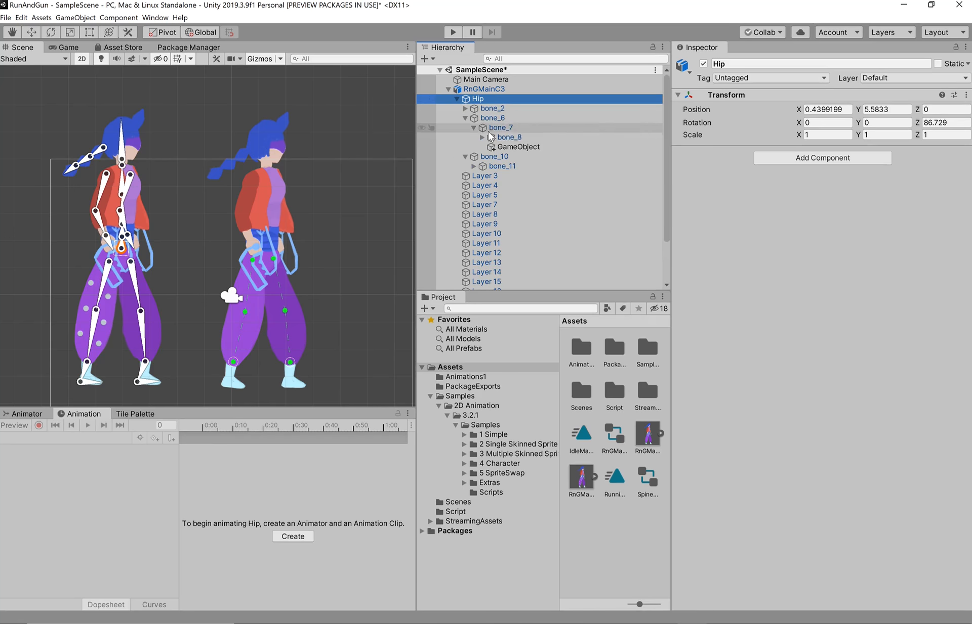
click(456, 99)
click(456, 99)
click(457, 99)
click(457, 99)
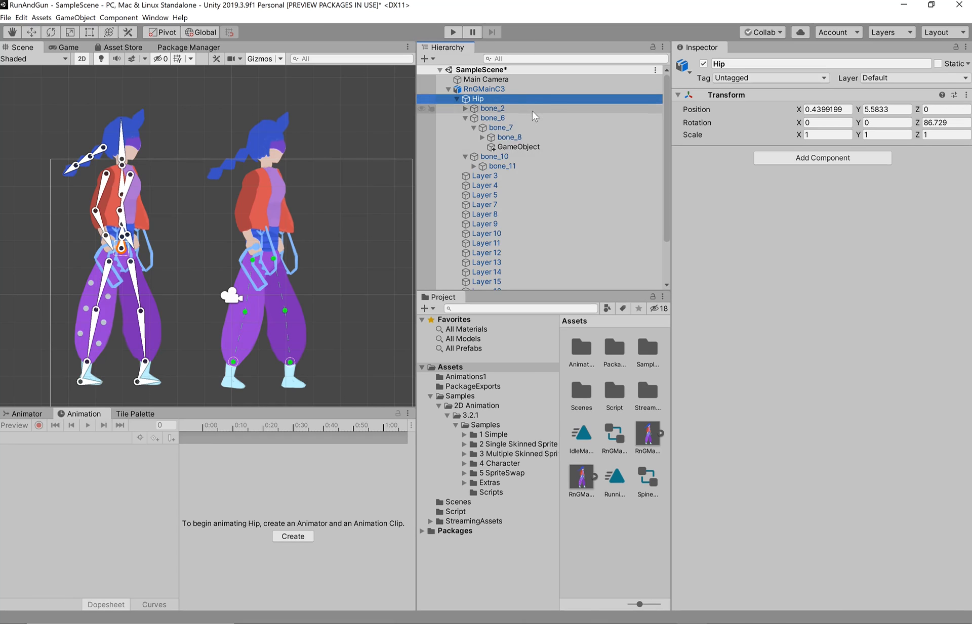
click(807, 160)
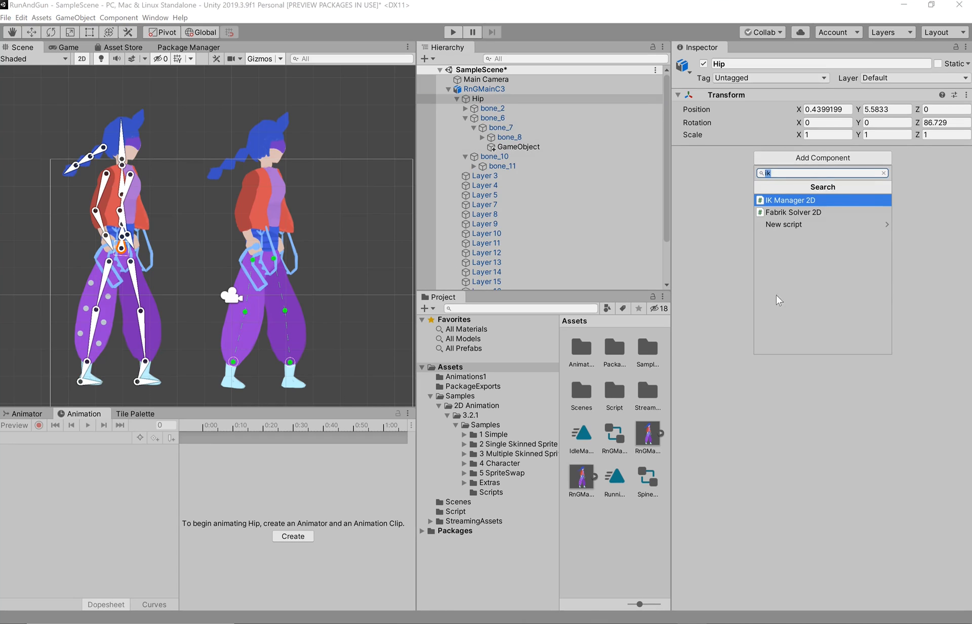
click(801, 200)
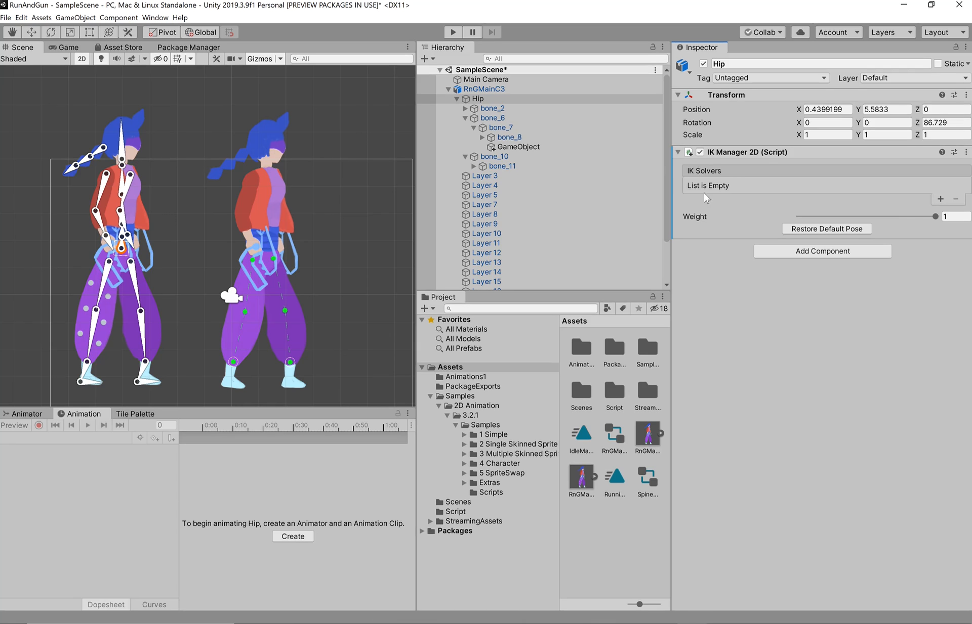
Step: Add a Limb solver to the Hip's IK Manager and assign the ankle GameObject as its effector
click(940, 197)
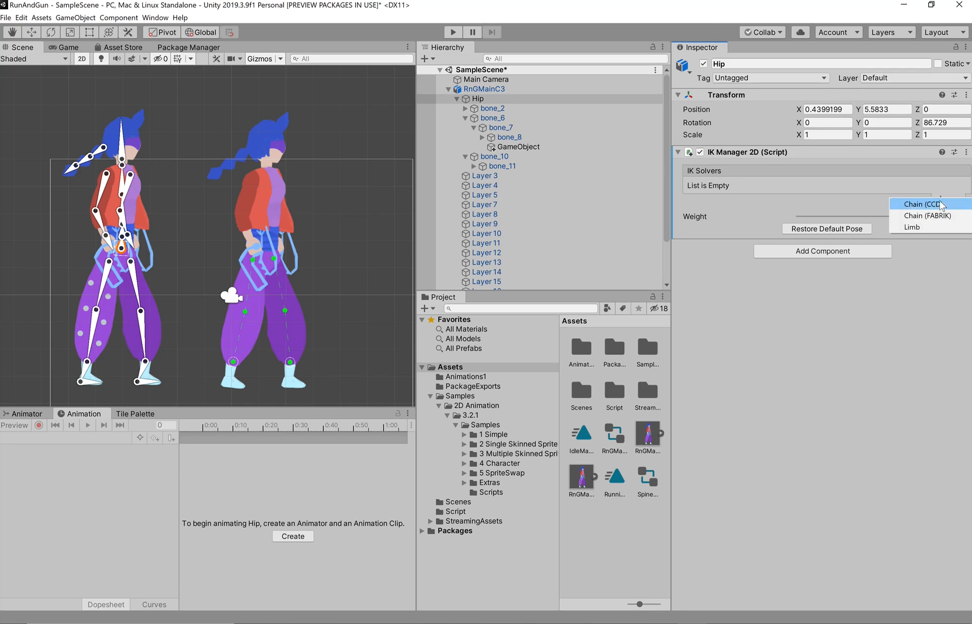
click(921, 226)
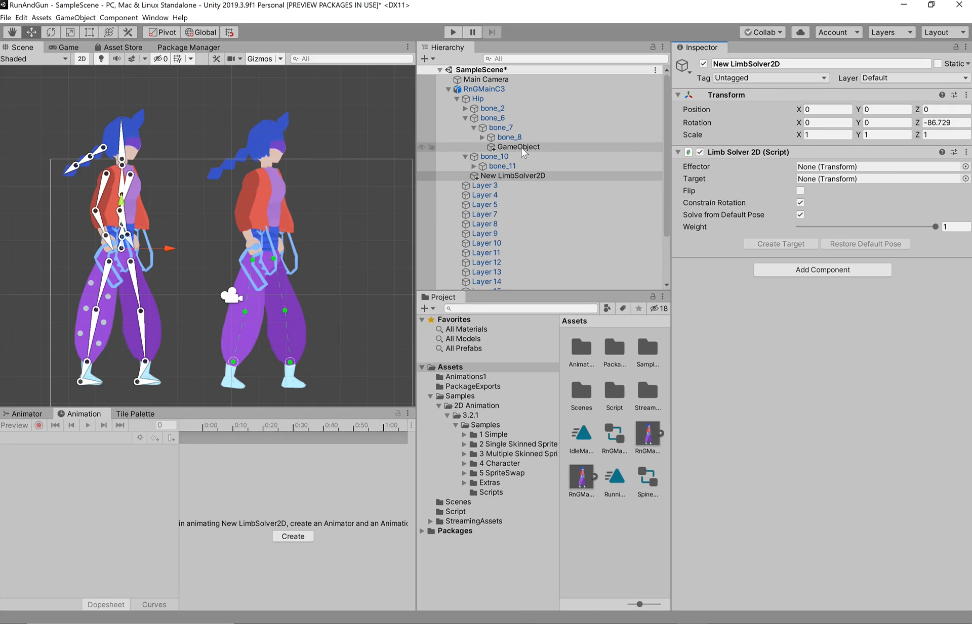
drag(522, 148, 851, 168)
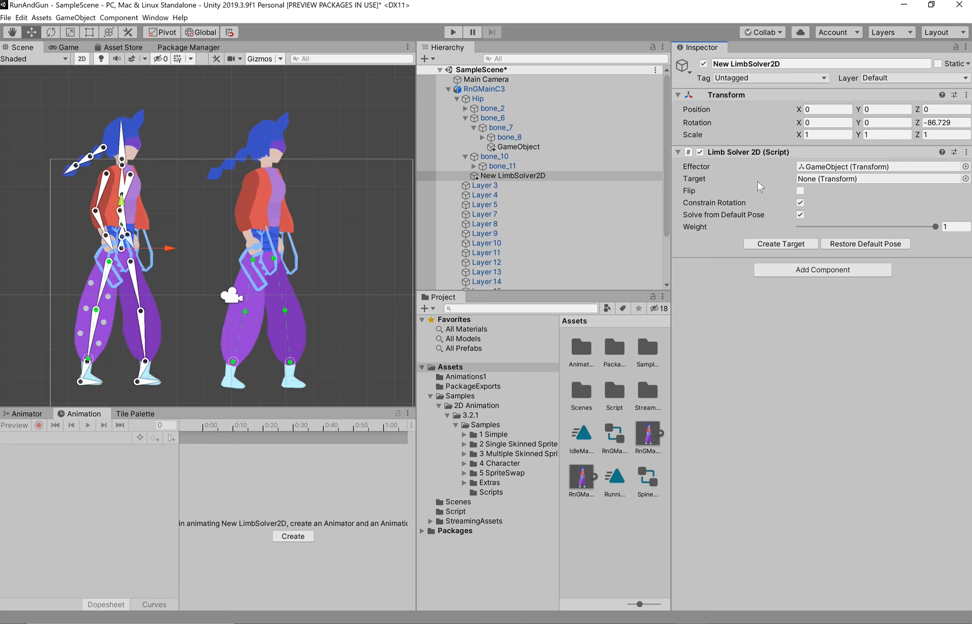
Step: Create the limb solver's target and test the IK by moving the dotted leg's ankle slightly forward
mouse_move(775, 186)
click(782, 245)
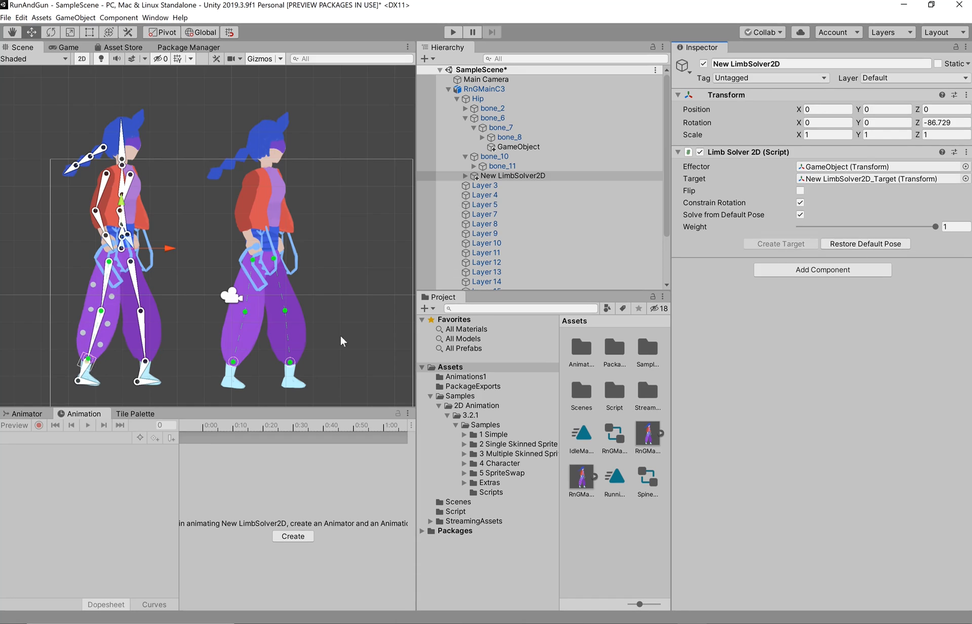
drag(88, 359, 107, 362)
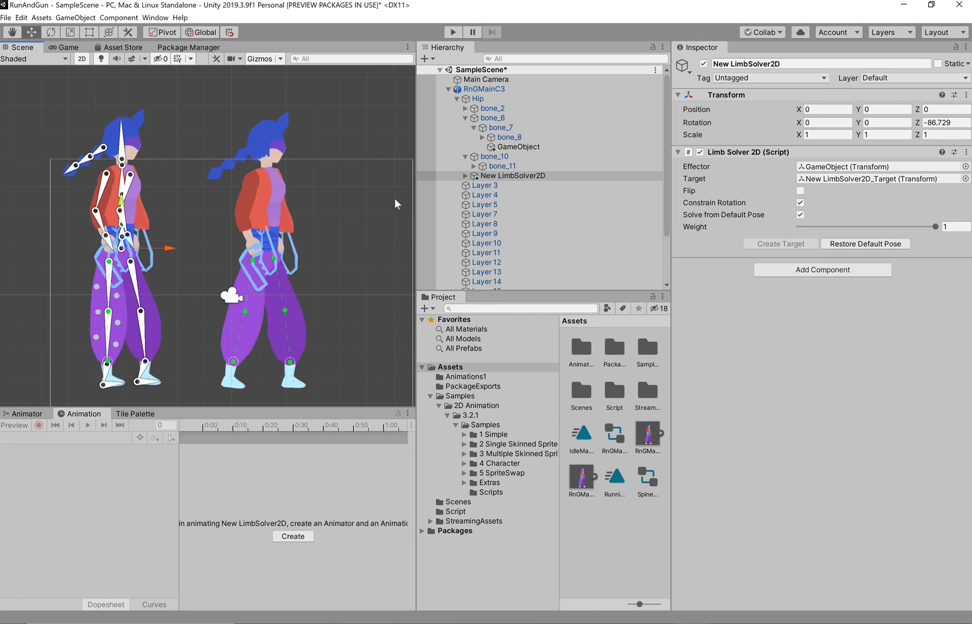
Step: Delete the RnGMainC3 character from the scene
click(448, 89)
click(490, 89)
key(Delete)
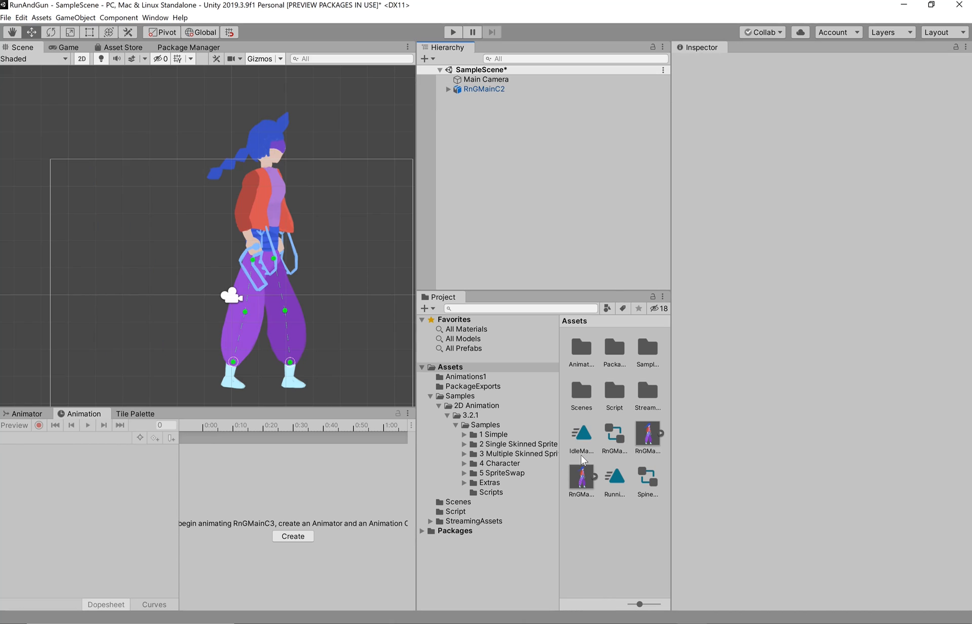
Step: Place a fresh RnGMainC3 character in the scene at about X -3.78, Y -2.49
click(648, 434)
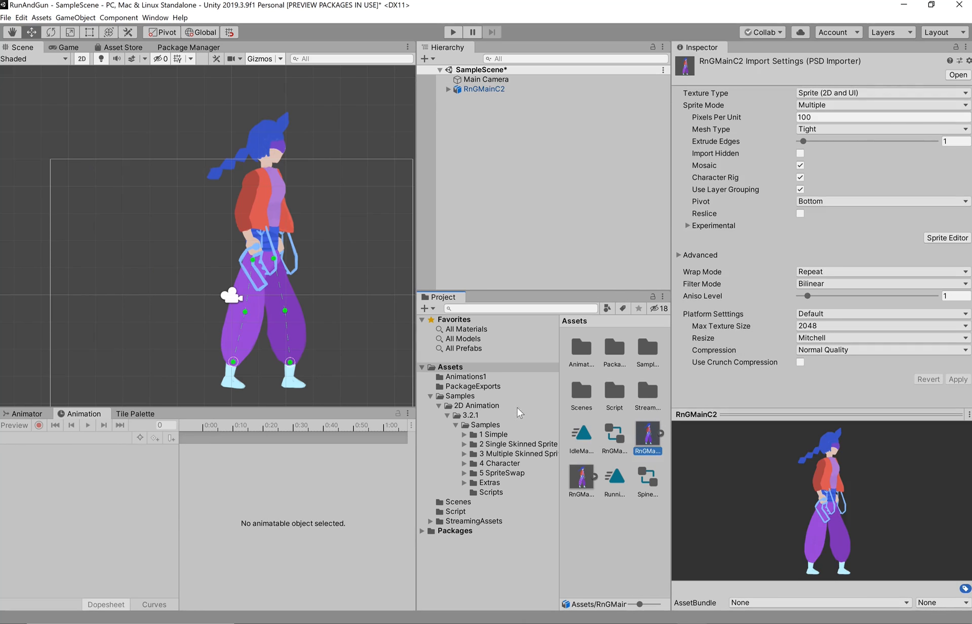
click(584, 481)
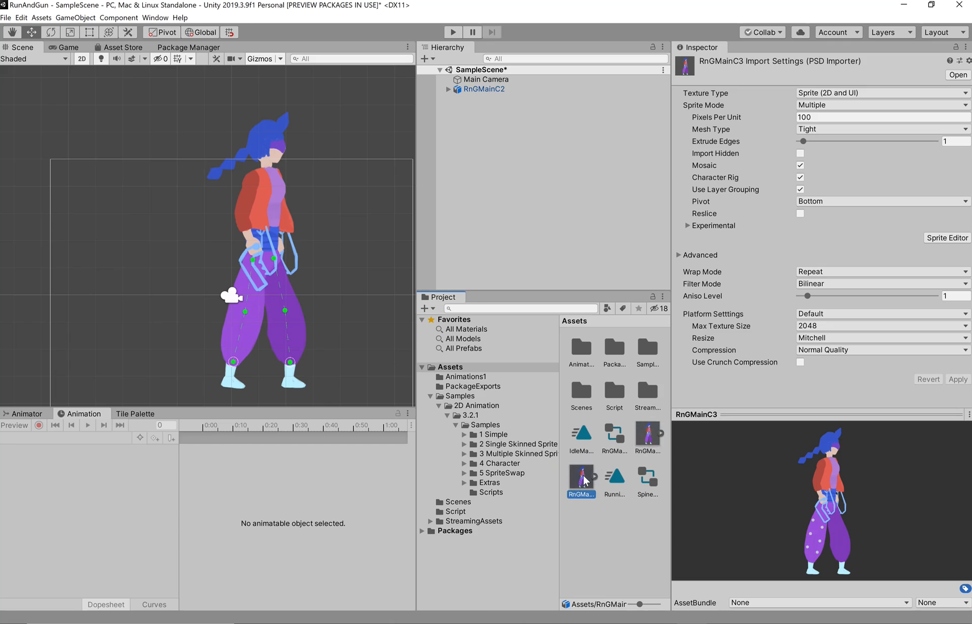
drag(519, 416, 128, 363)
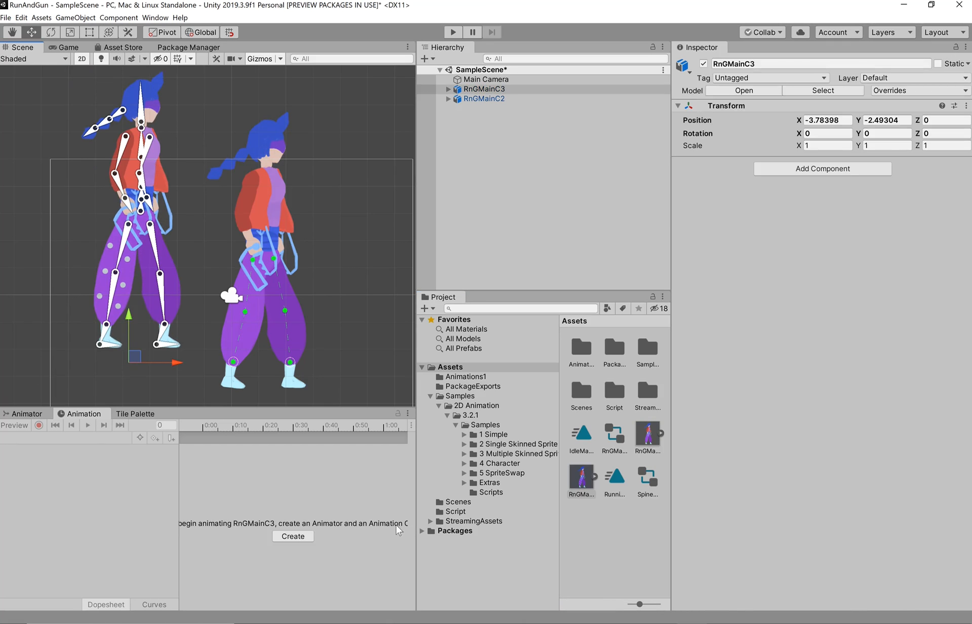
Step: Start creating a new animation clip for RnGMainC3 and cancel without saving it
click(293, 537)
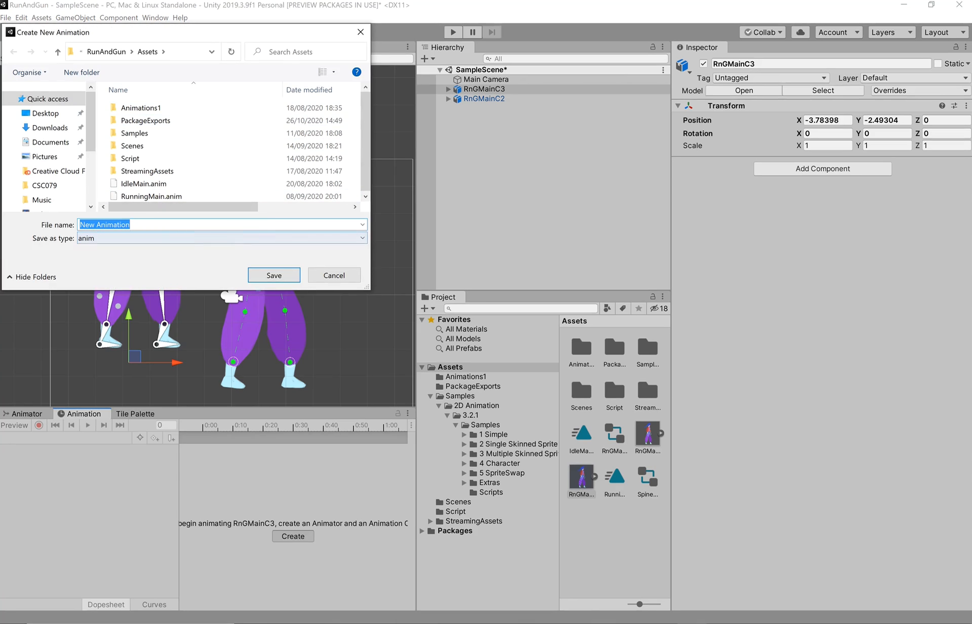
click(332, 274)
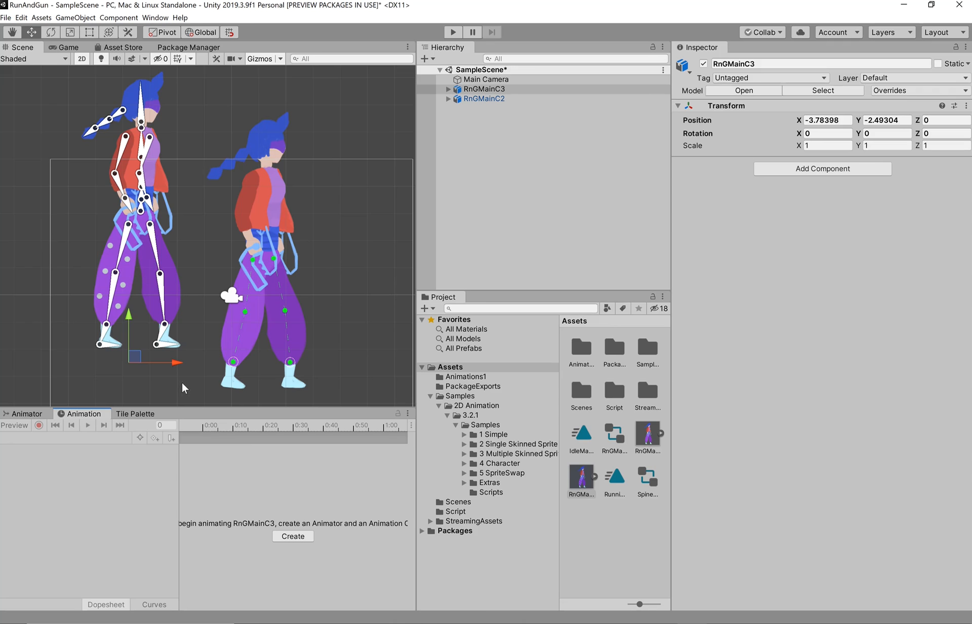
Step: Create a new animation clip named idle for RnGMainC3 in the Assets folder
click(309, 537)
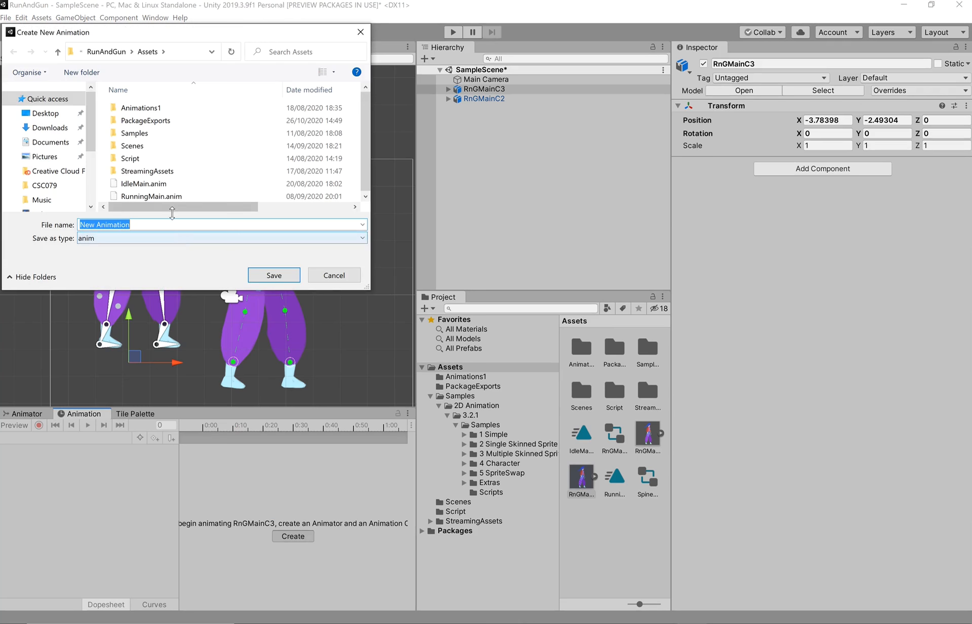
text(idle)
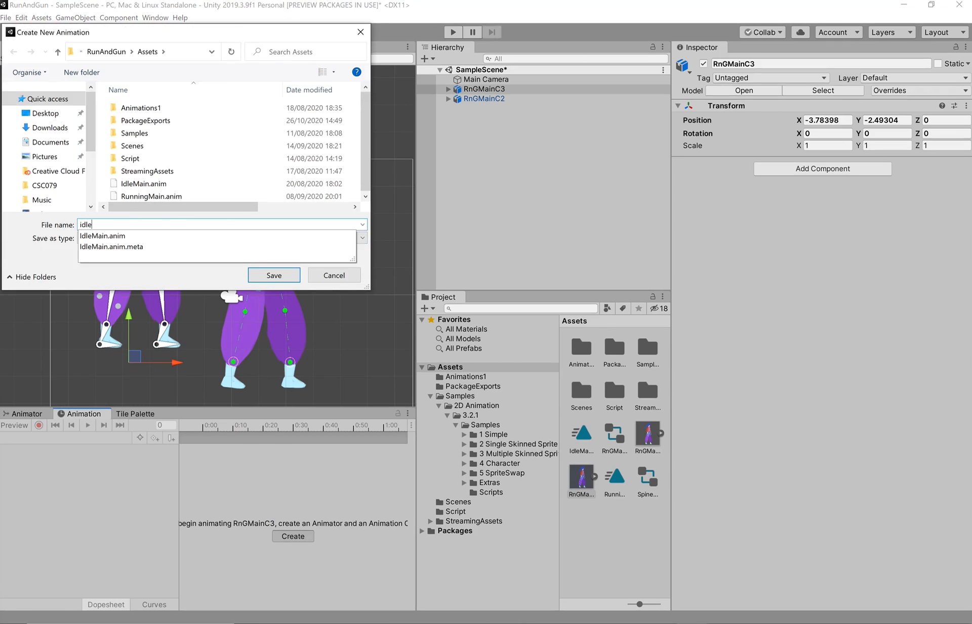
click(280, 279)
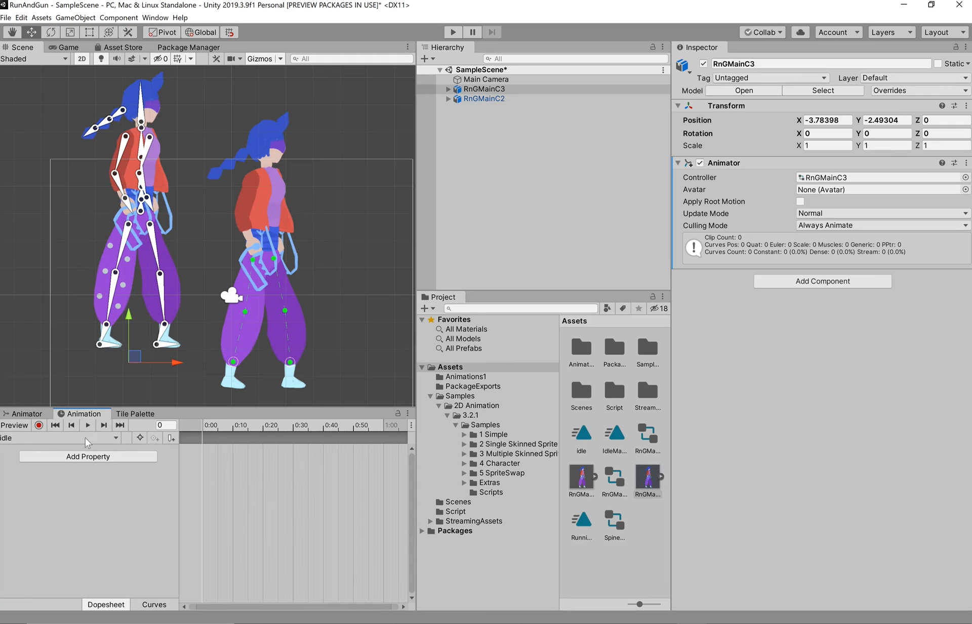
Step: Examine the idle state and its entry transition in RnGMainC3's Animator state graph
click(27, 415)
scroll(347, 492, down, 2)
scroll(344, 488, up, 3)
click(336, 447)
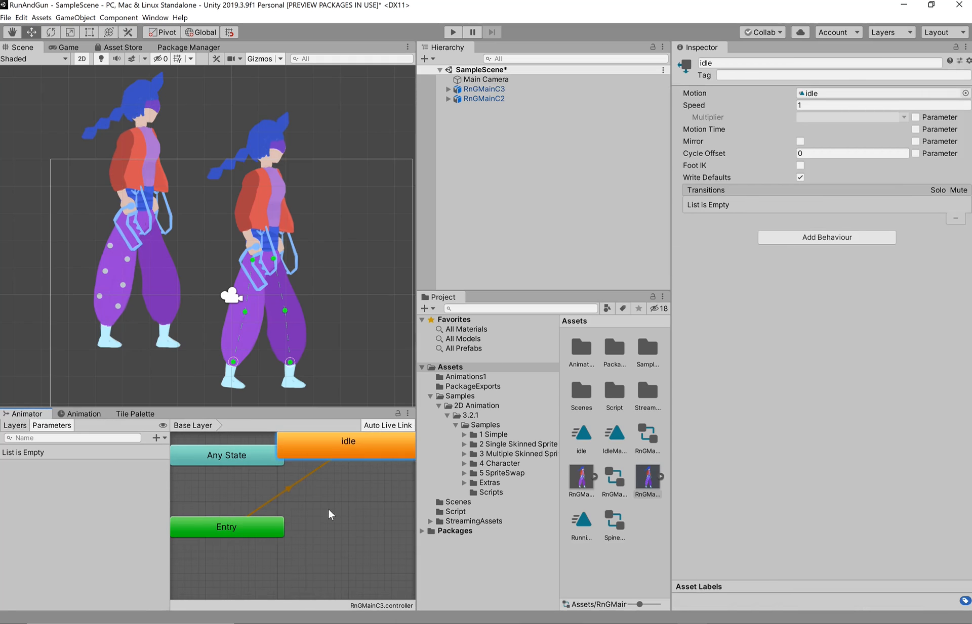
scroll(281, 487, down, 5)
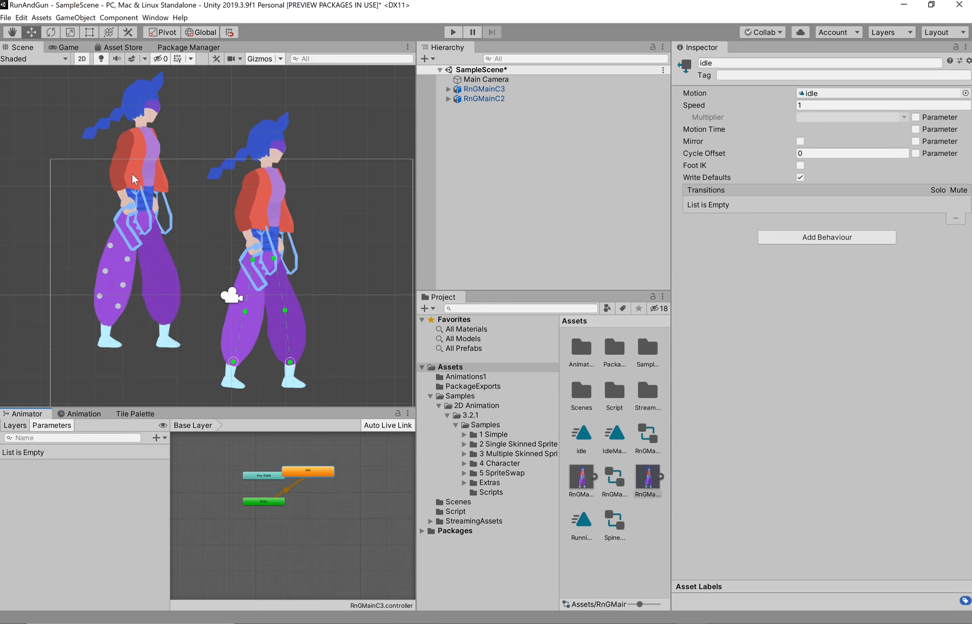
Step: Remove RnGMainC3 from the scene and select the RnGMainC2 character
click(493, 88)
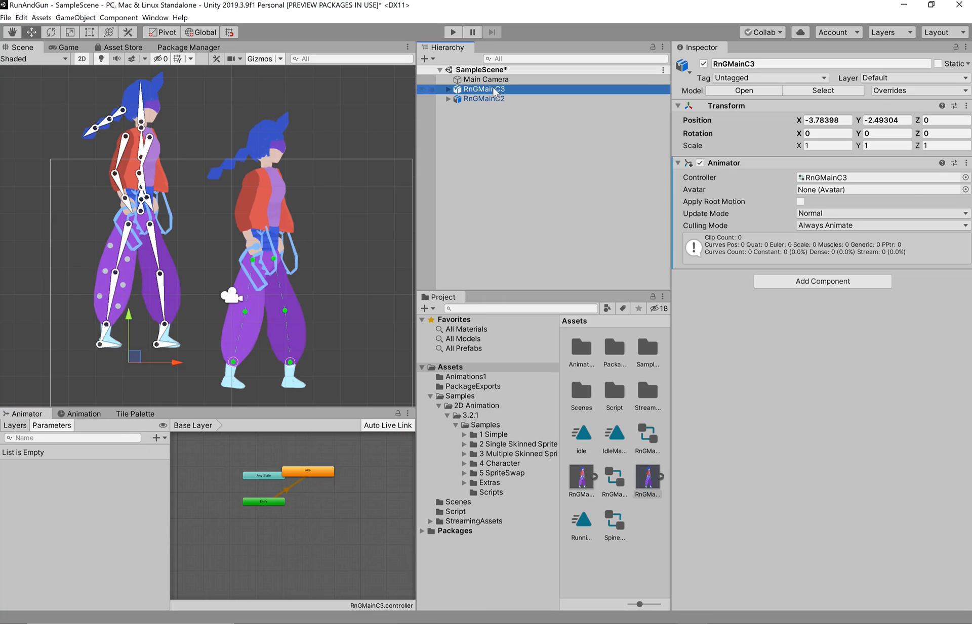
key(Delete)
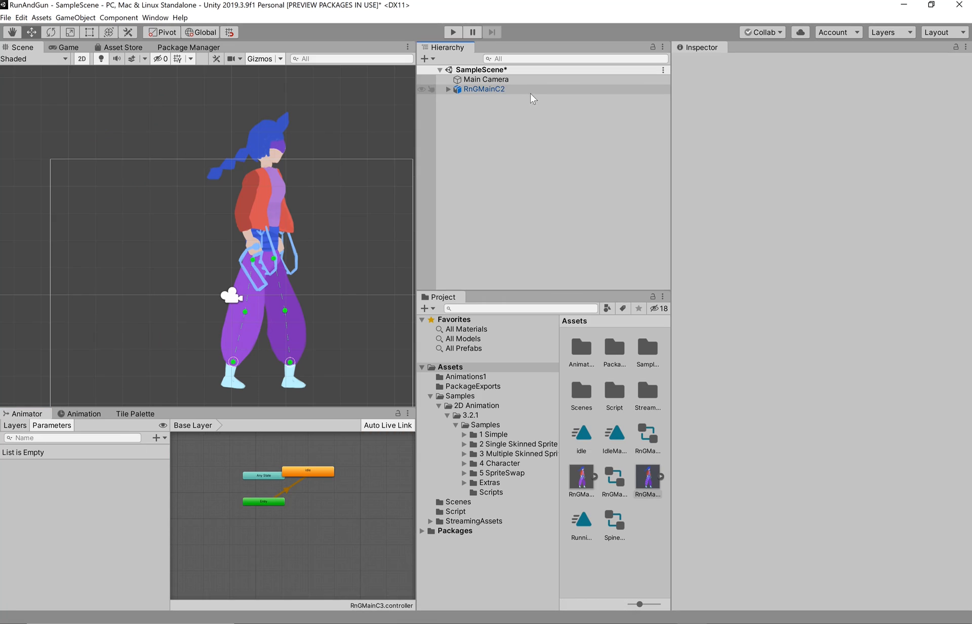
click(528, 88)
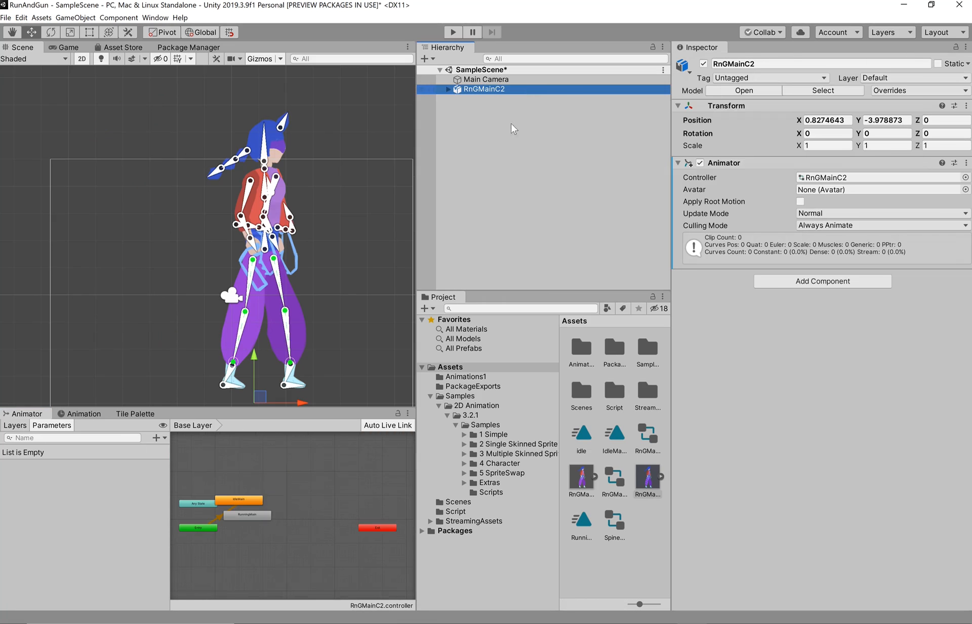
Step: Preview RnGMainC2's IdleMain clip up to frame 435 and examine the keyframes of its RunningMain clip
click(83, 414)
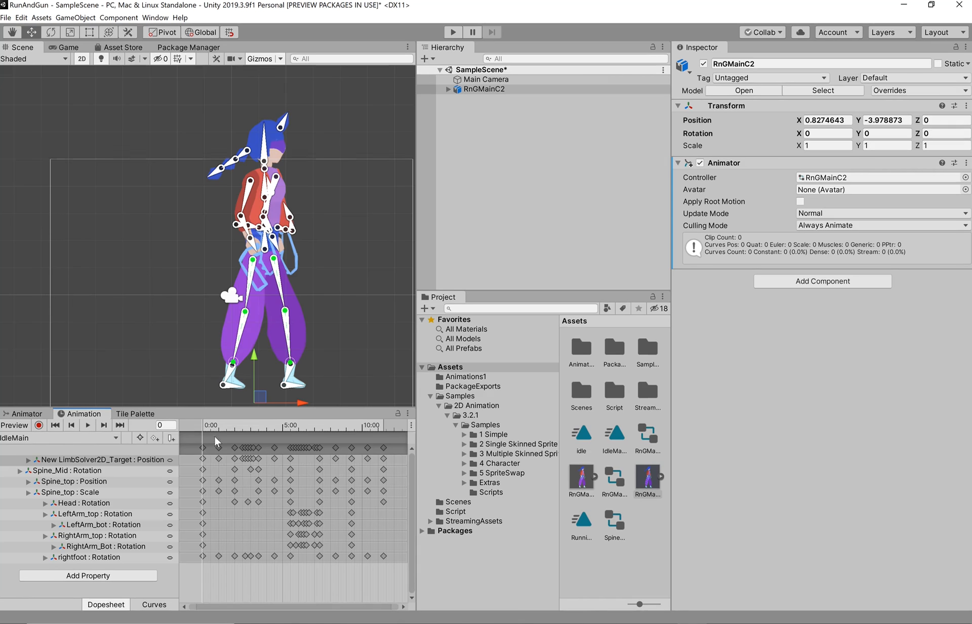
drag(232, 426, 317, 426)
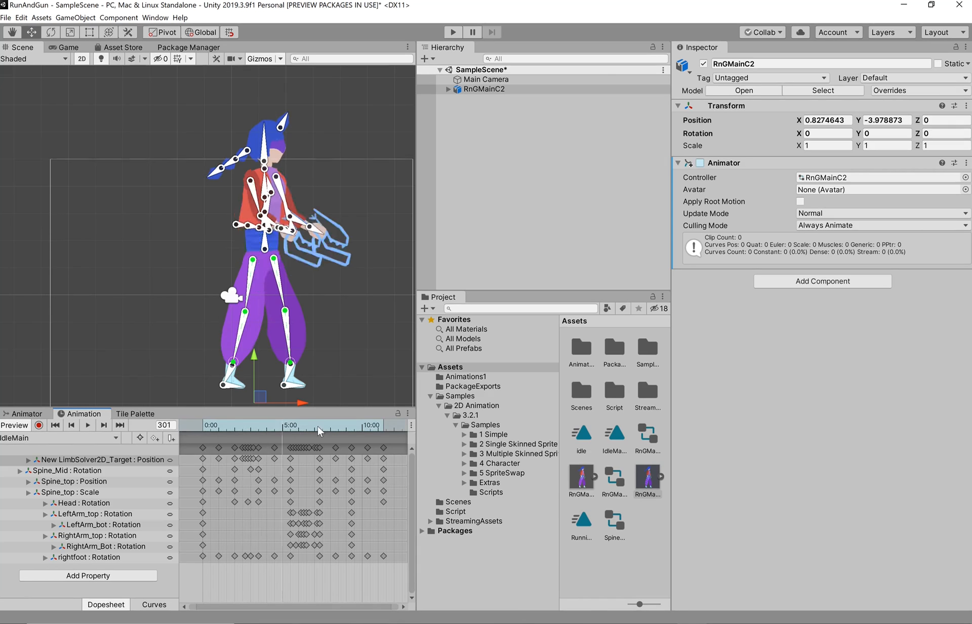
click(56, 439)
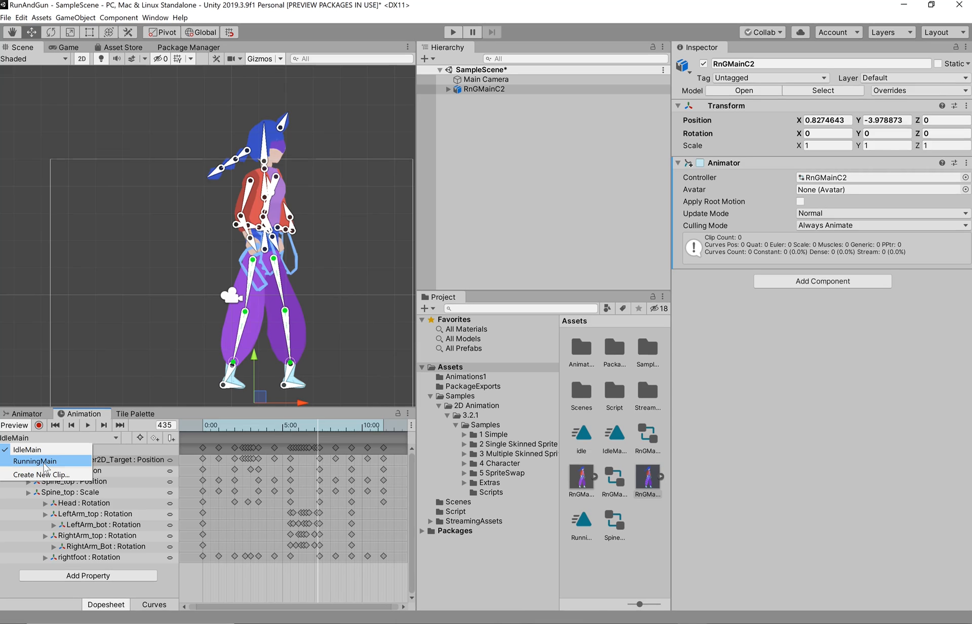
click(44, 462)
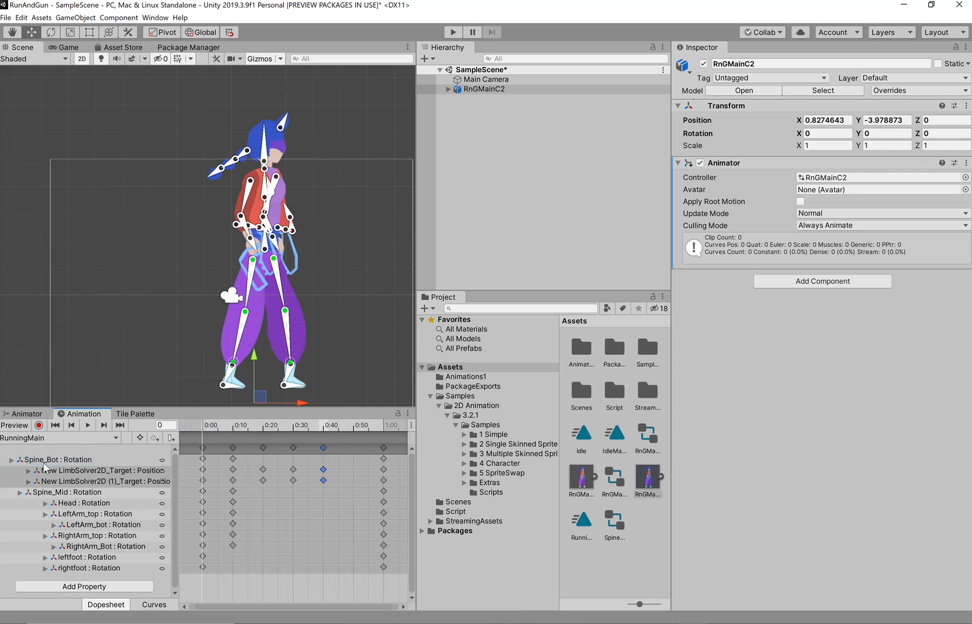
click(279, 507)
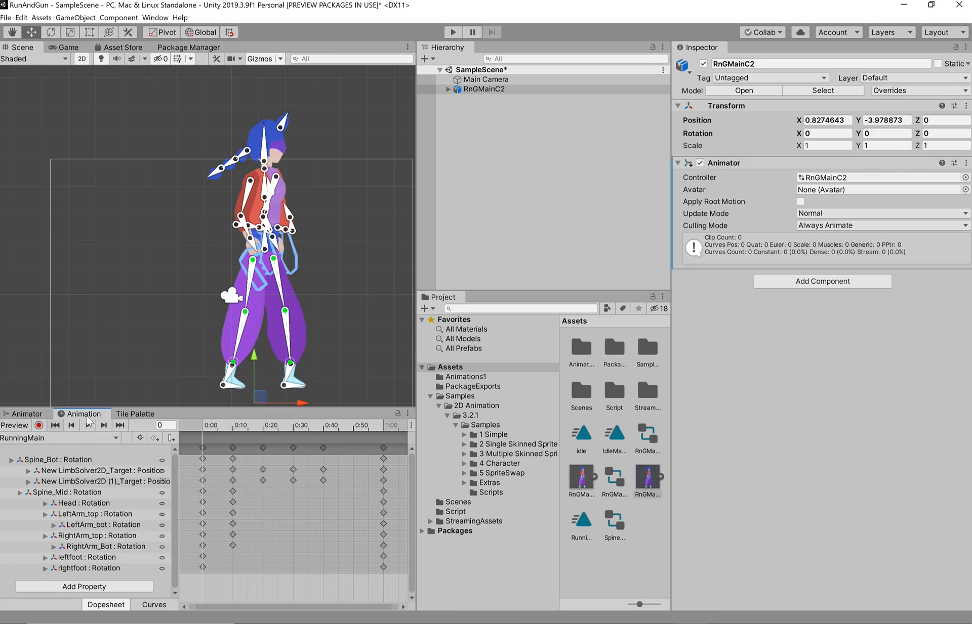
Step: Create a new animation clip named ShootMain for RnGMainC2
click(67, 439)
click(55, 476)
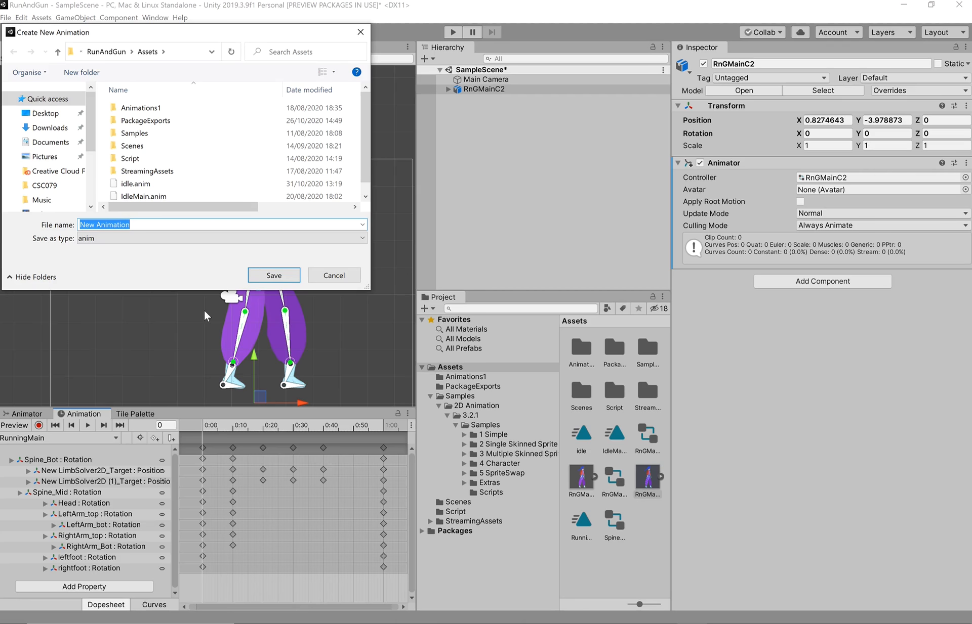
text(ShootMain)
click(288, 278)
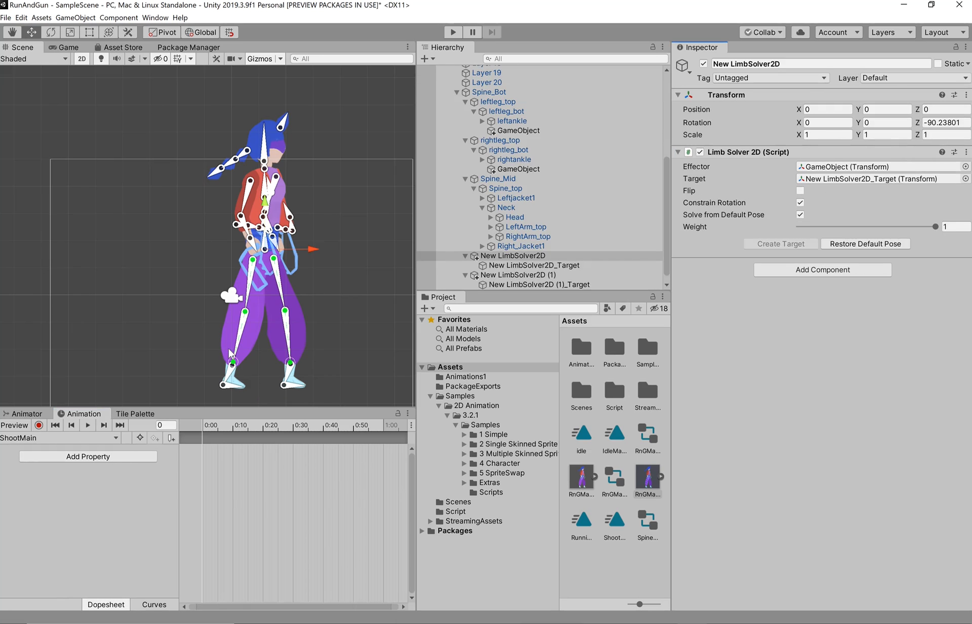
click(73, 439)
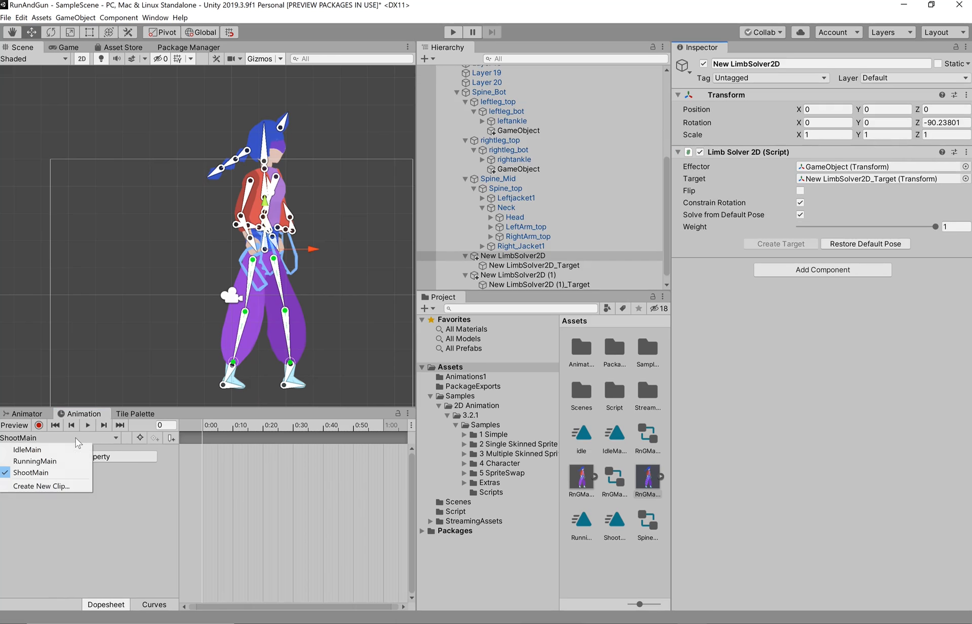
click(57, 495)
Step: Add the Transform Position property of New LimbSolver2D_Target, found under Spine_Bot, to the ShootMain clip
click(105, 455)
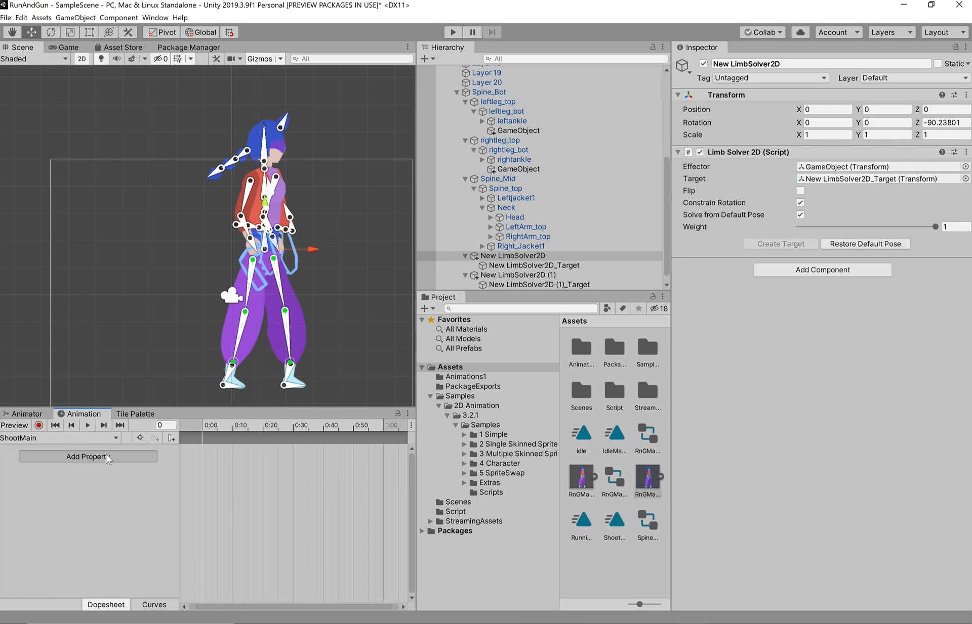
scroll(251, 474, down, 2)
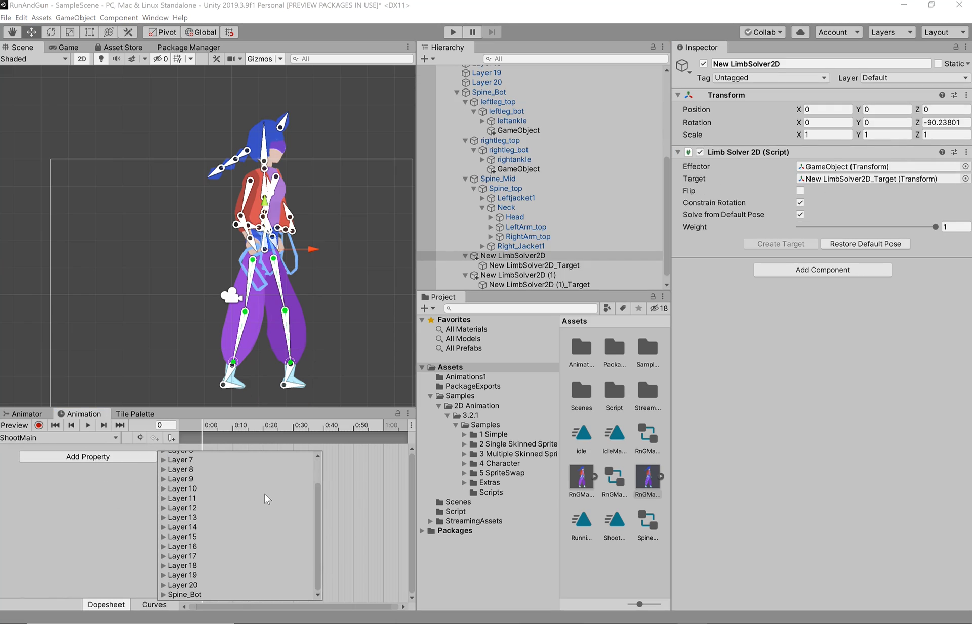
scroll(197, 501, up, 2)
scroll(196, 501, down, 2)
click(163, 595)
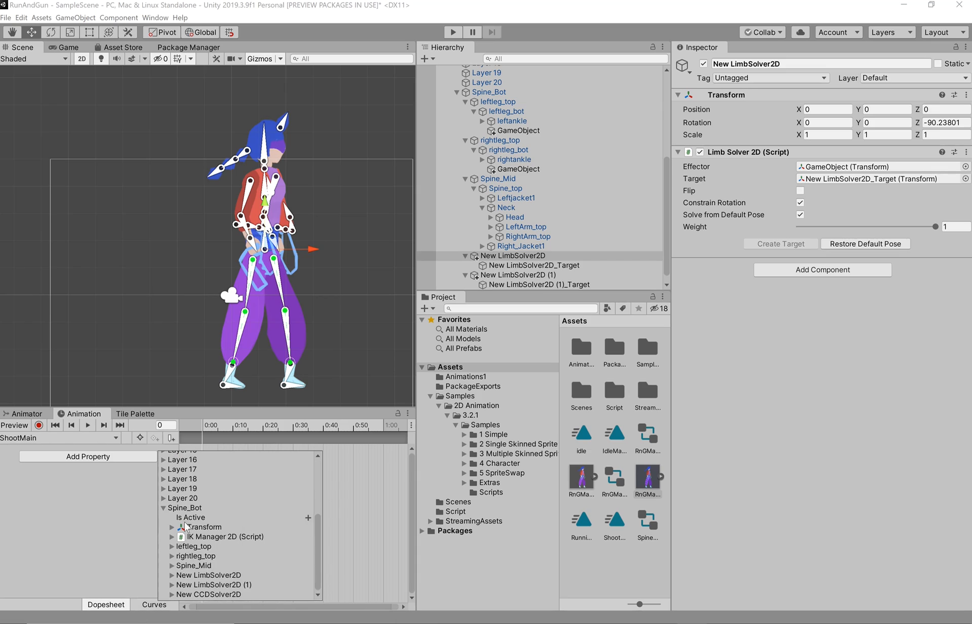
click(171, 575)
scroll(196, 580, down, 2)
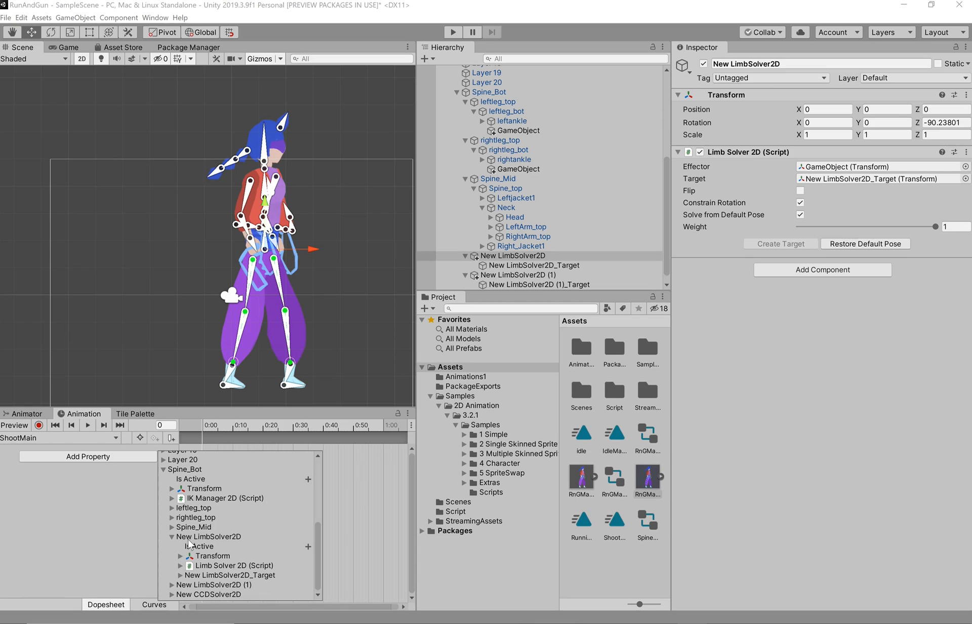
click(215, 538)
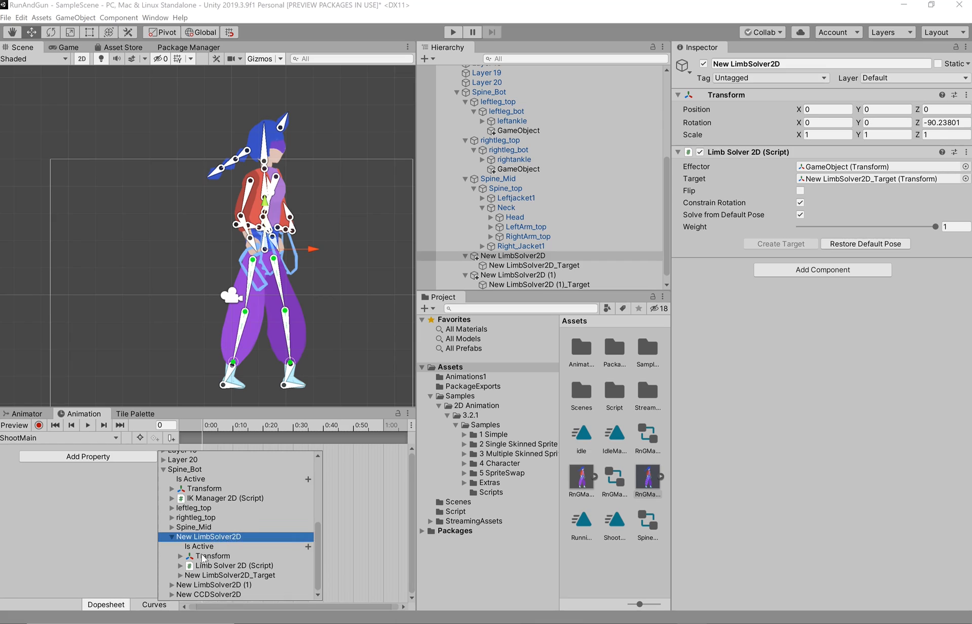
click(209, 558)
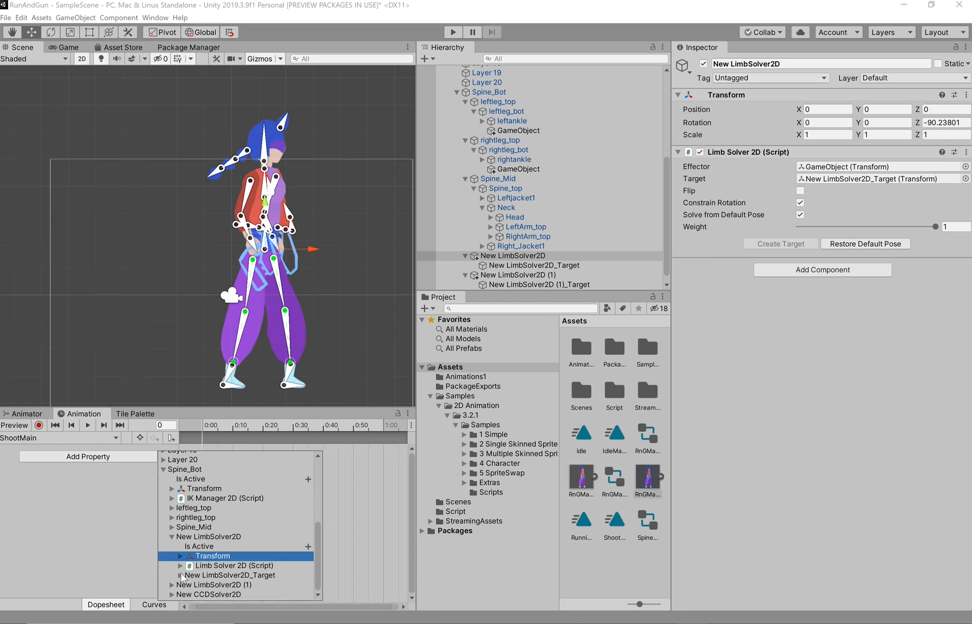
click(240, 576)
click(180, 576)
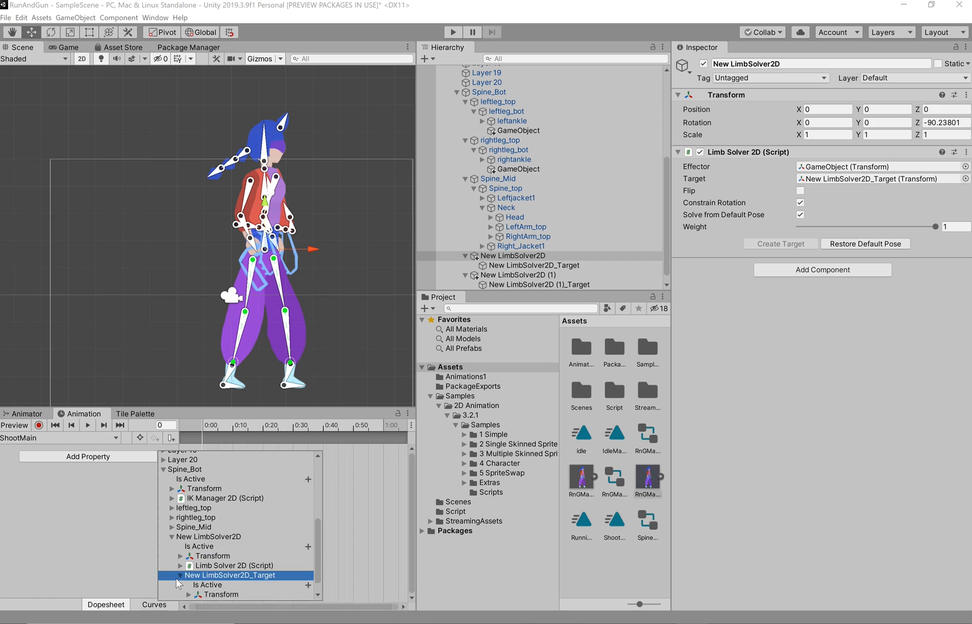
scroll(202, 572, down, 1)
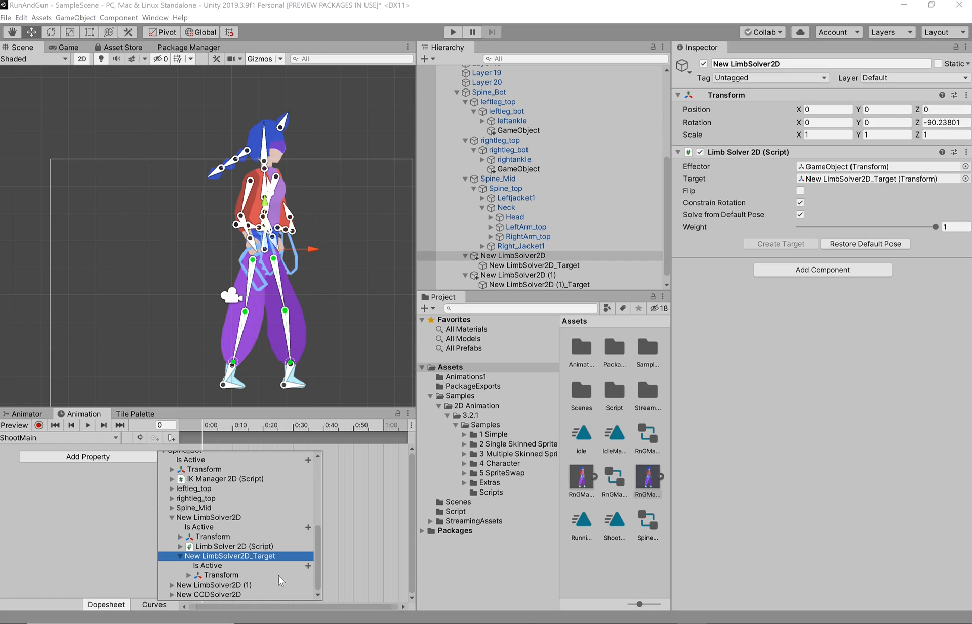
click(236, 578)
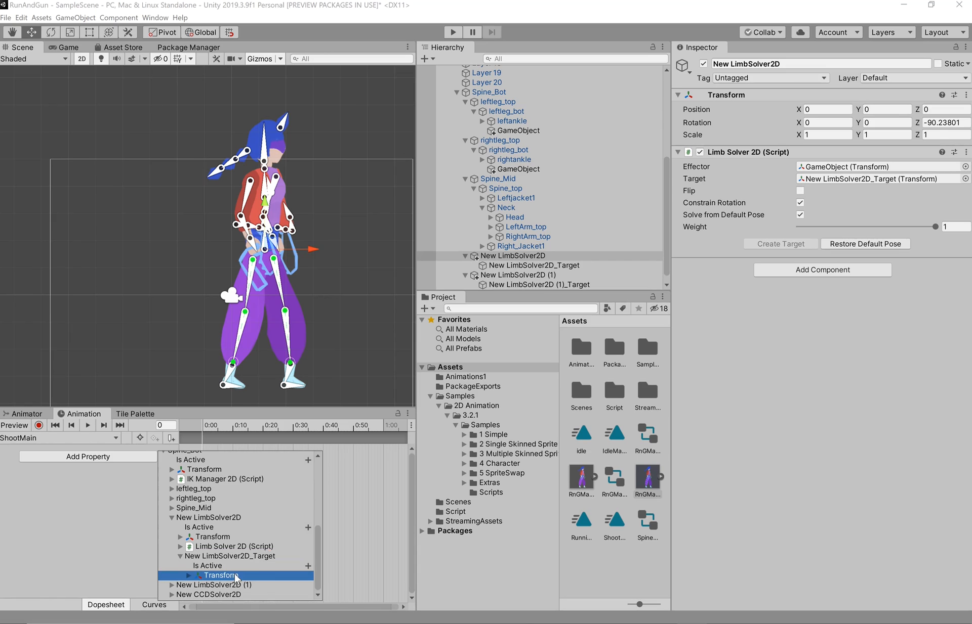
click(189, 576)
scroll(282, 557, down, 1)
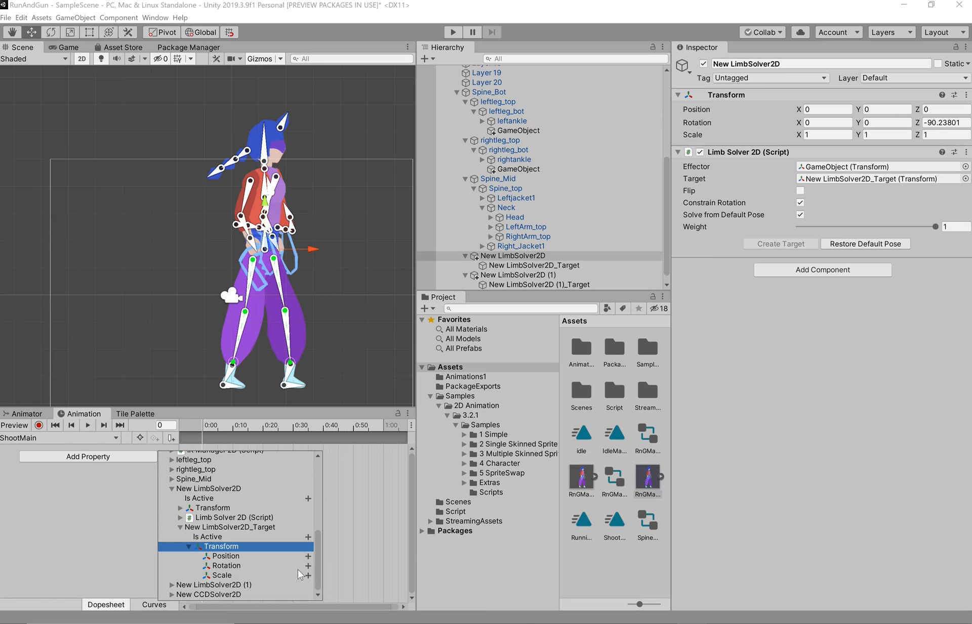
click(307, 556)
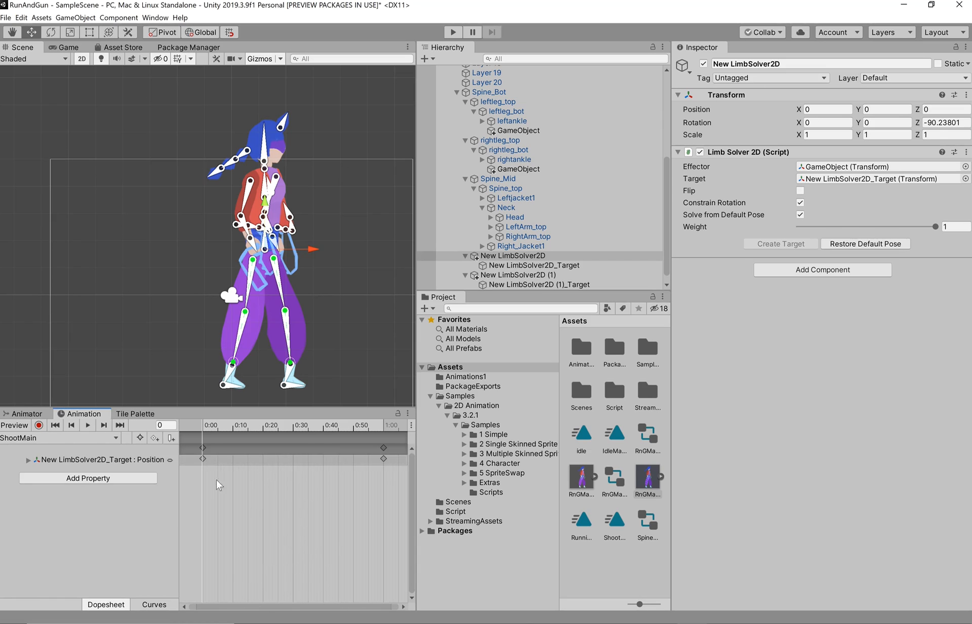
Step: Add the Transform Position property of New LimbSolver2D (1)_Target under Spine_Bot to the ShootMain clip
click(124, 479)
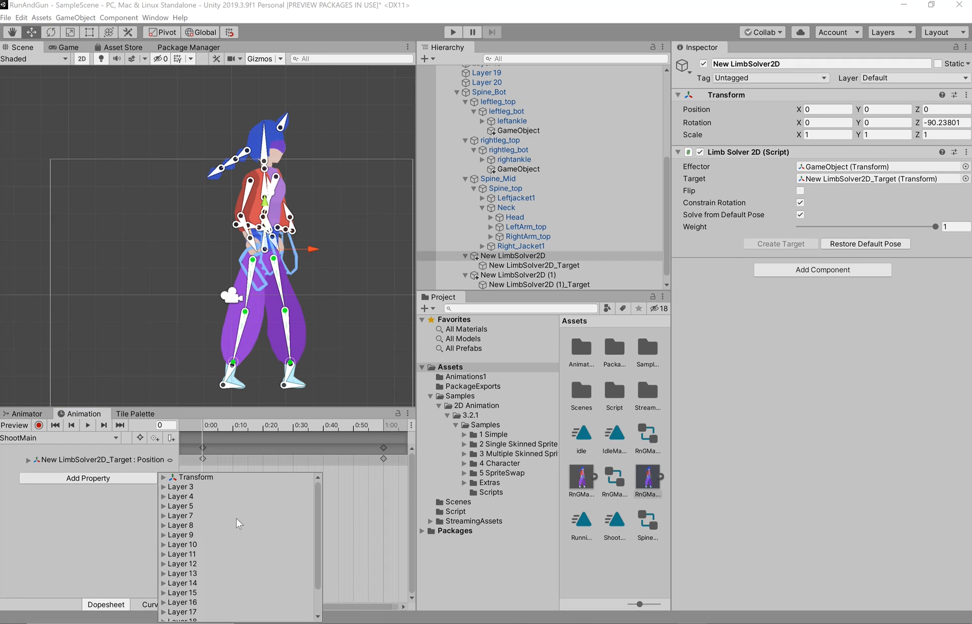
scroll(236, 521, down, 3)
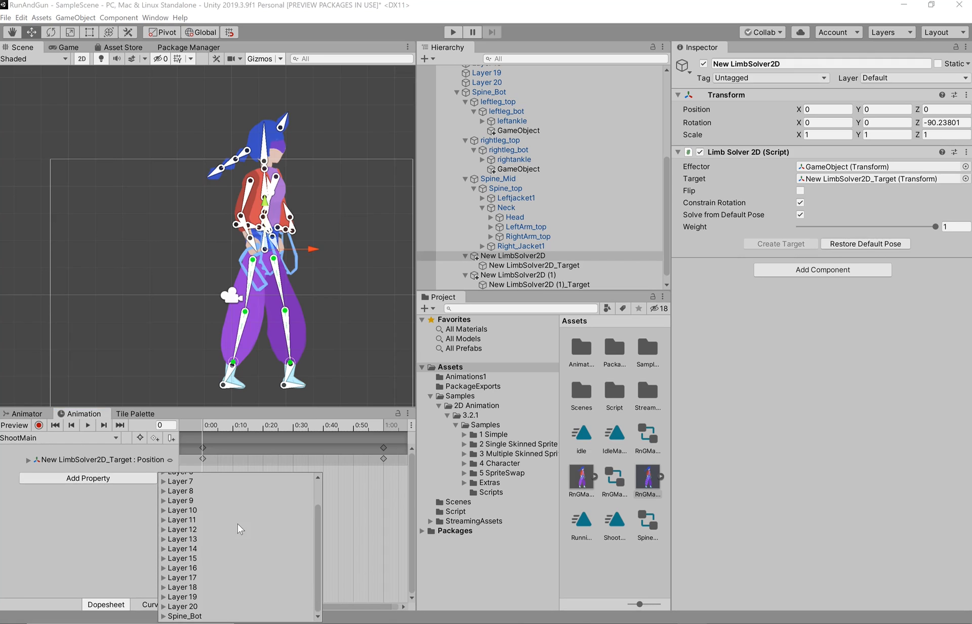
click(186, 616)
click(164, 615)
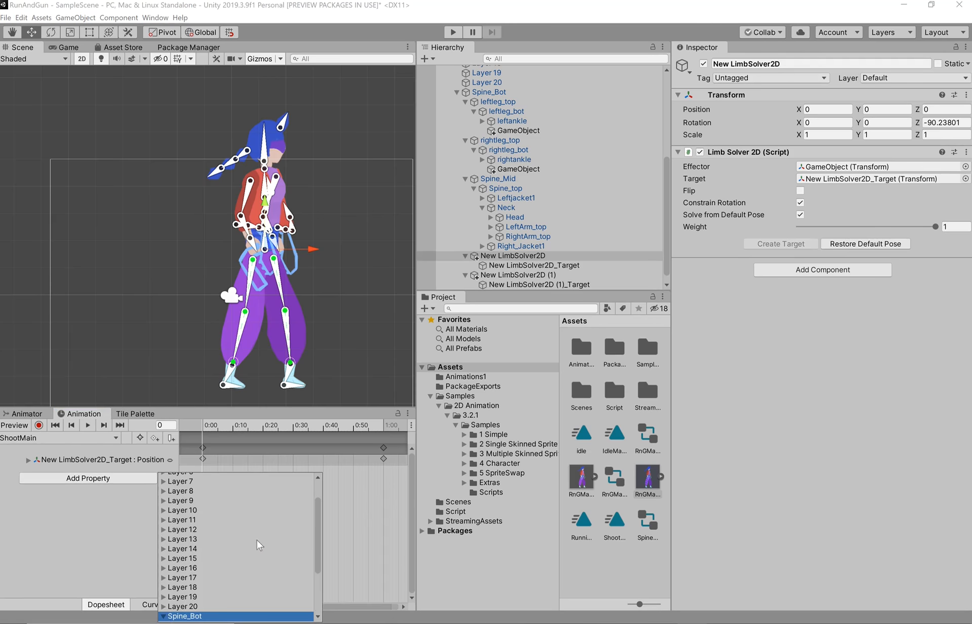
scroll(259, 540, down, 3)
click(185, 608)
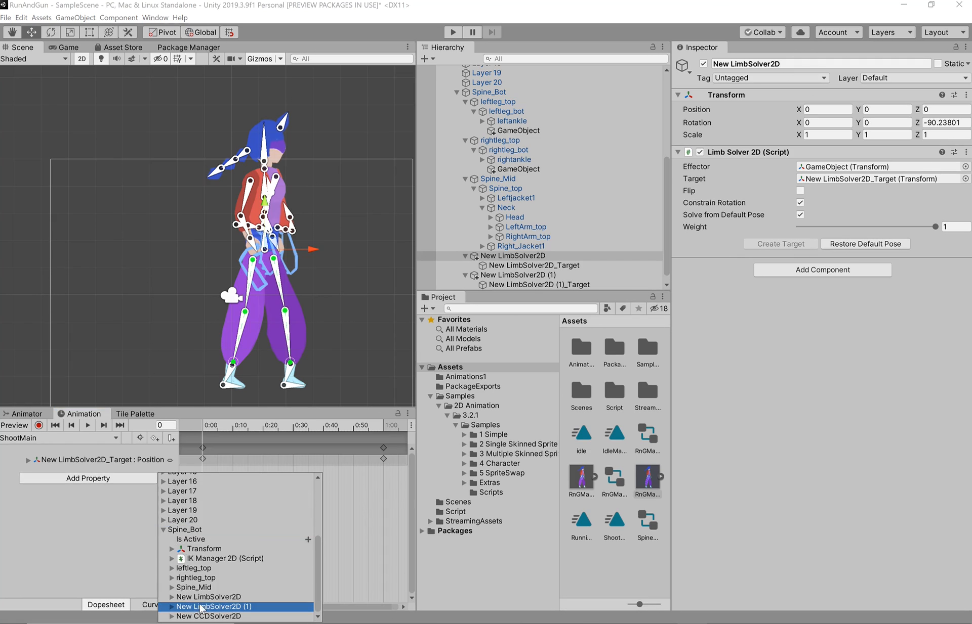
click(172, 607)
scroll(196, 595, down, 2)
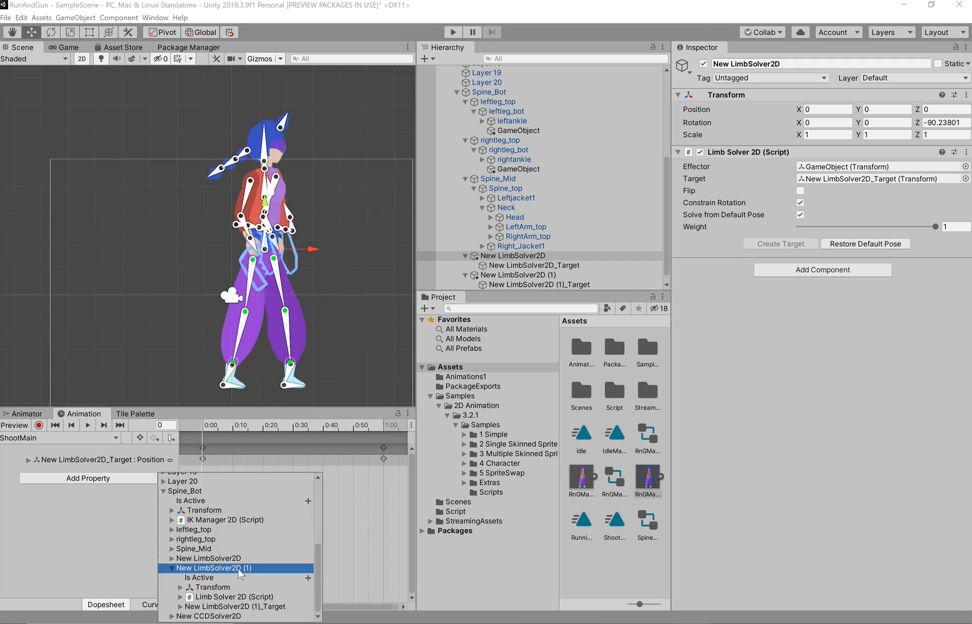
click(178, 598)
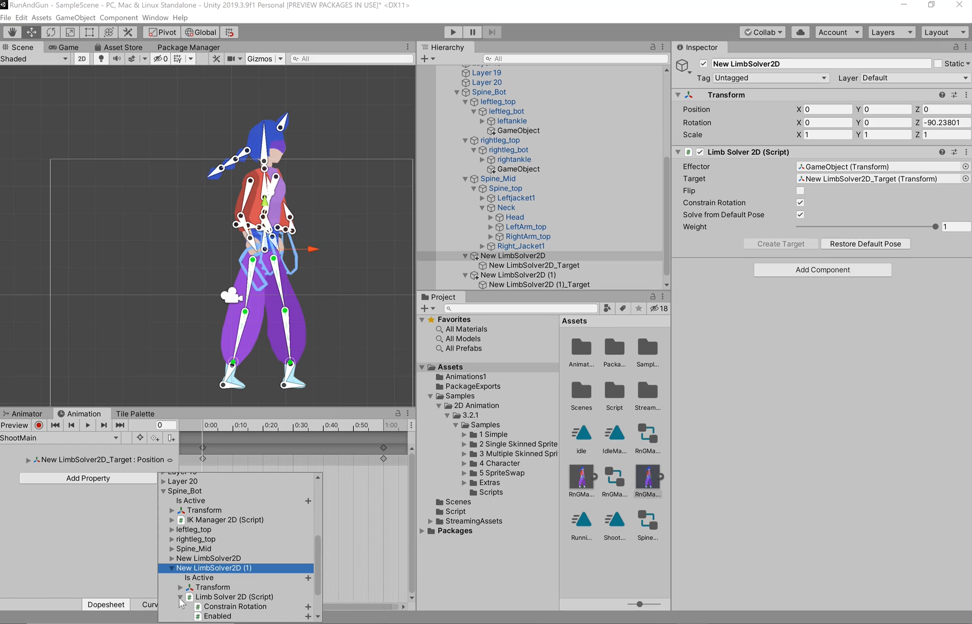
click(180, 597)
click(179, 607)
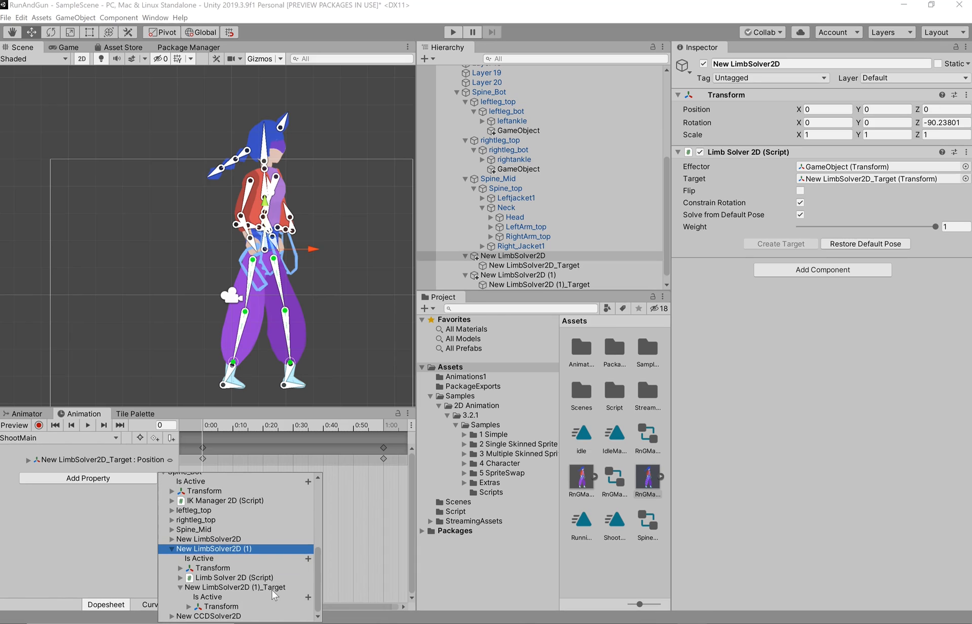
click(189, 607)
click(307, 588)
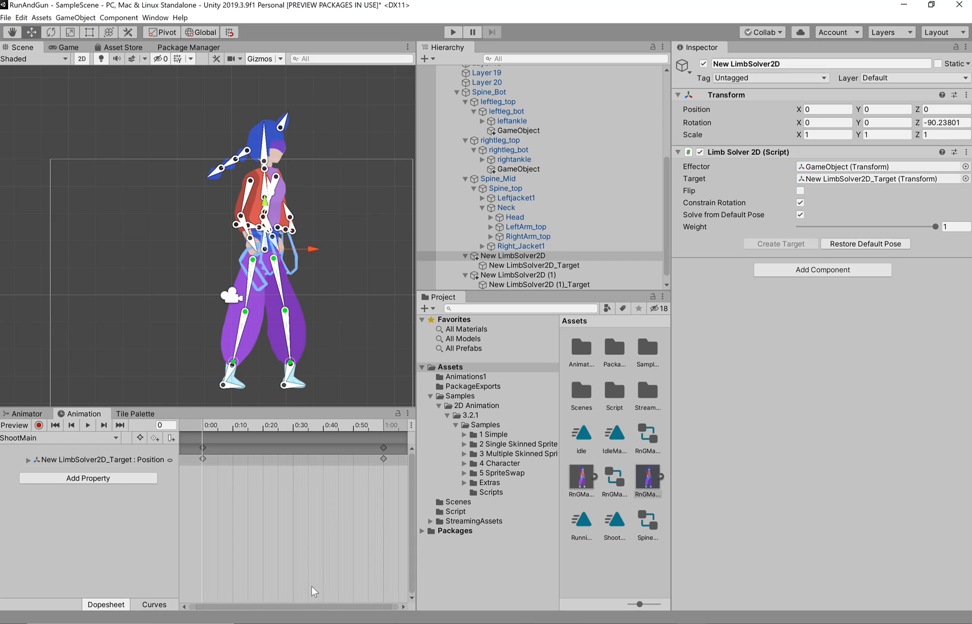
Step: At frame 30, raise the right leg forward to a rightleg_bot Z rotation of about -71.9 and add a New LimbSolver2D_Target position key
drag(251, 423, 291, 427)
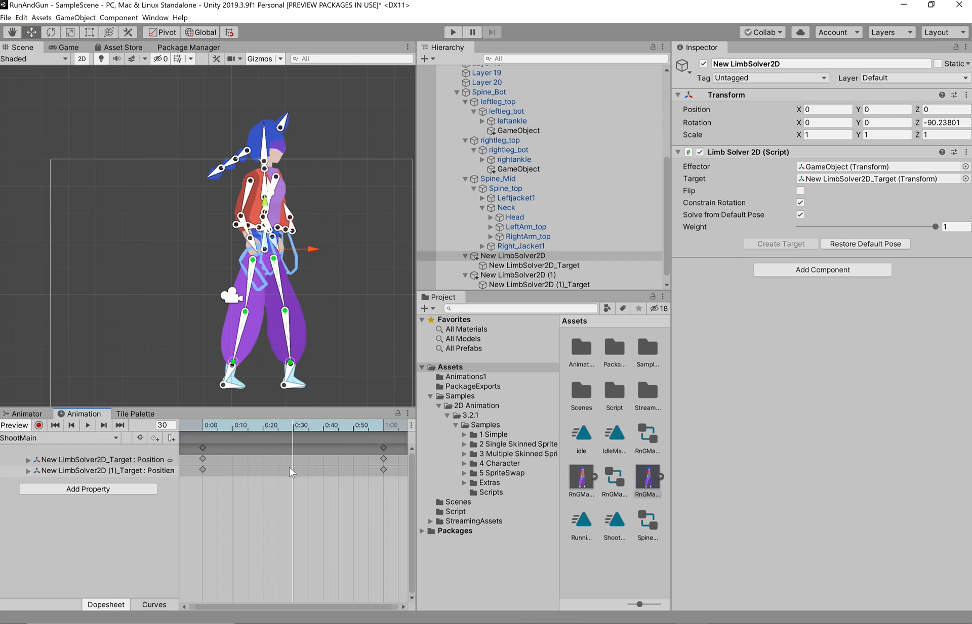
click(239, 343)
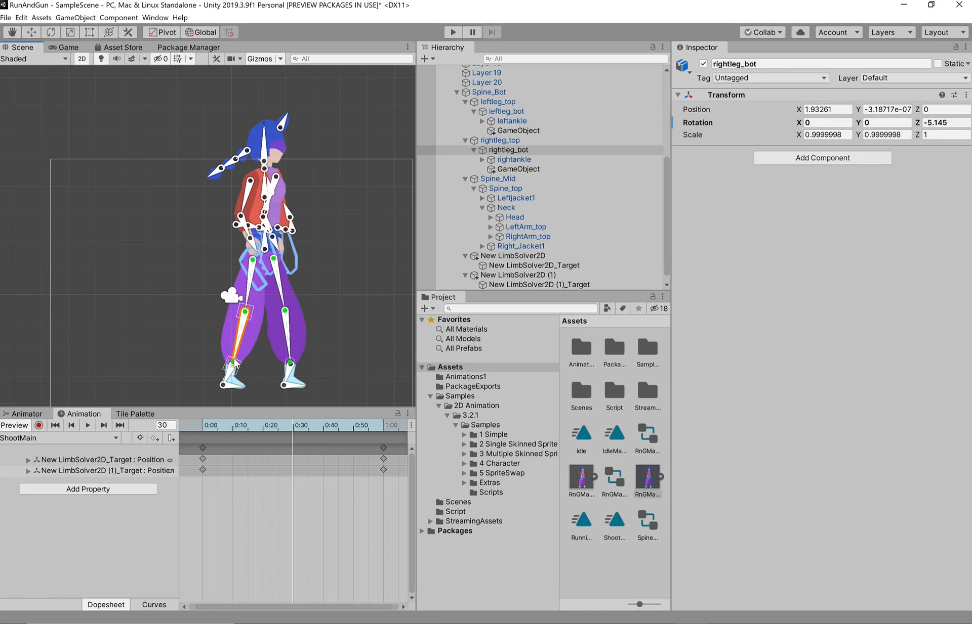
drag(234, 364, 265, 345)
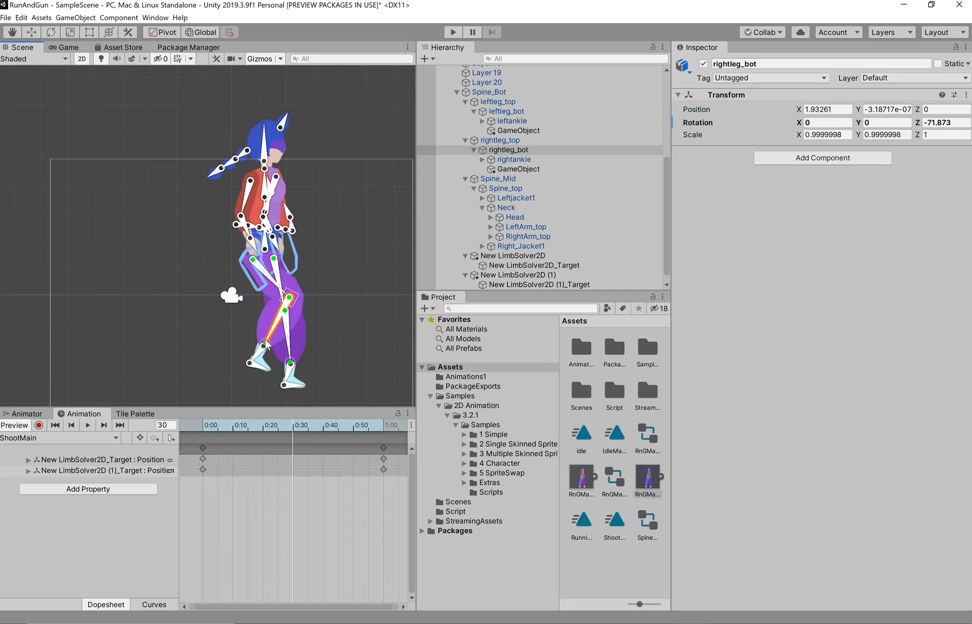
right_click(293, 458)
click(308, 465)
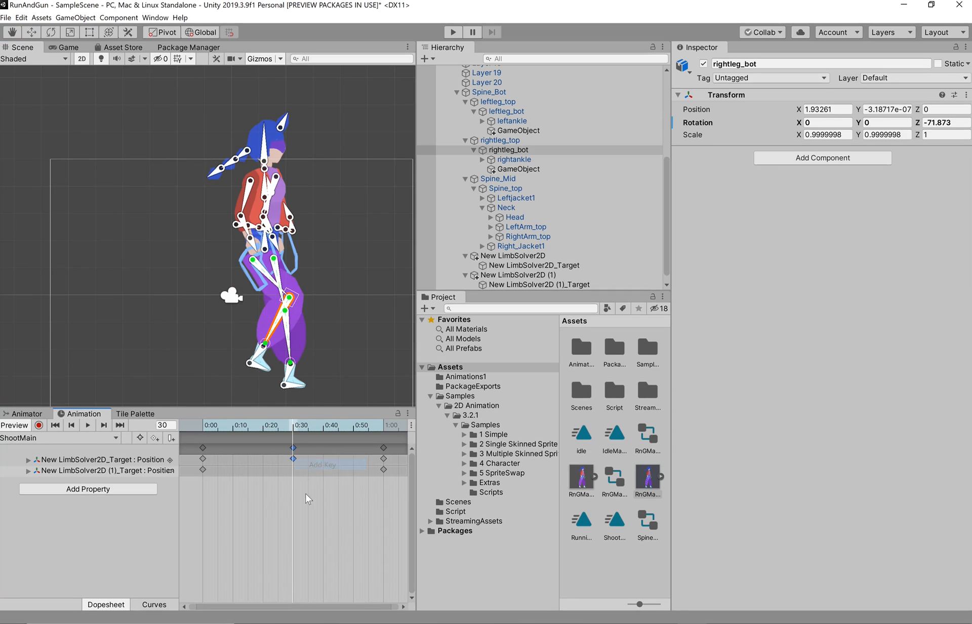
Step: Scrub through the ShootMain clip to preview the right leg's movement between its keyframes
drag(197, 430, 383, 439)
click(292, 437)
drag(202, 426, 289, 429)
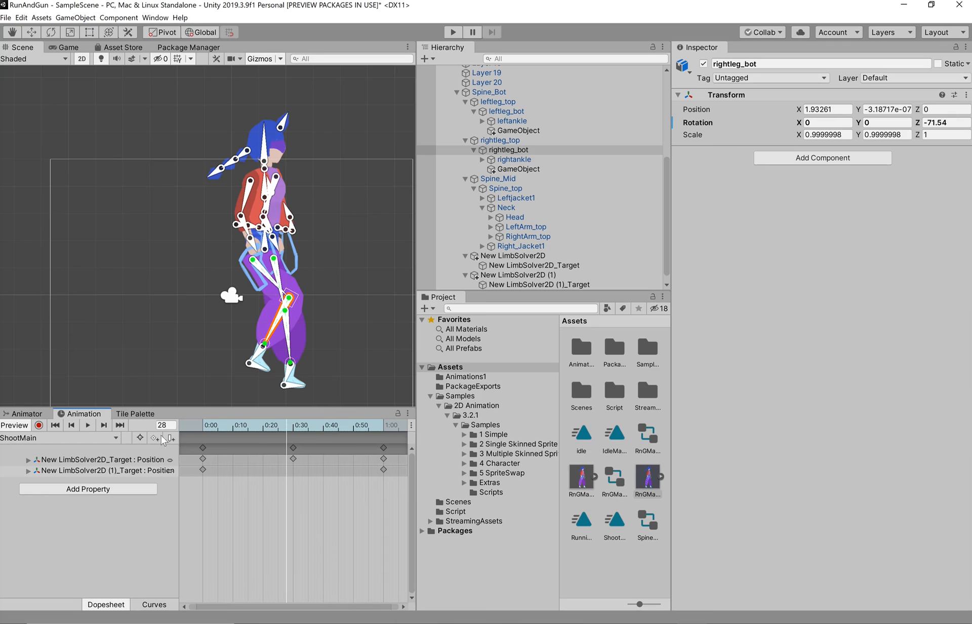
click(83, 440)
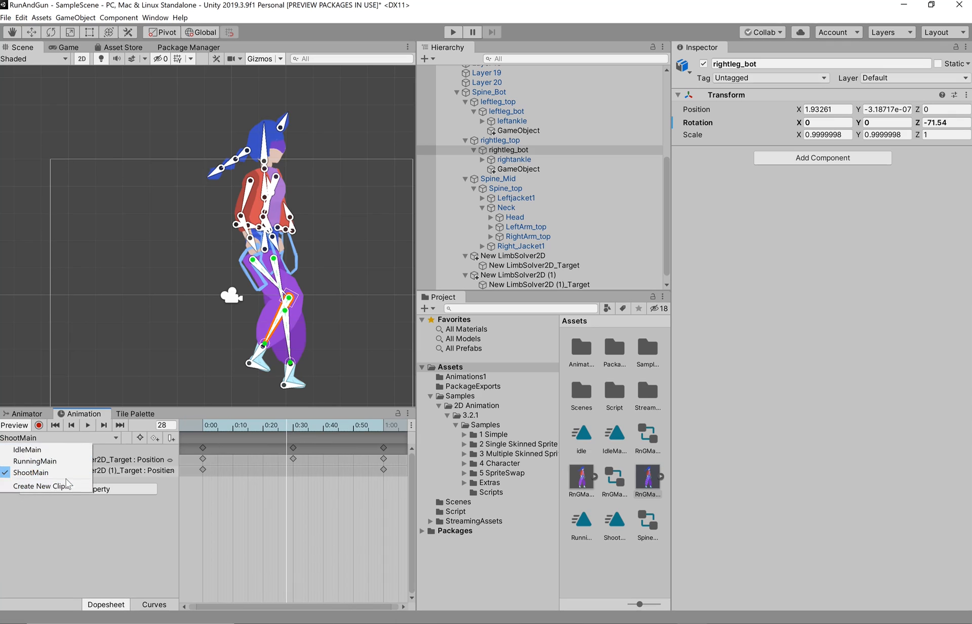
click(127, 509)
click(130, 489)
scroll(207, 554, down, 3)
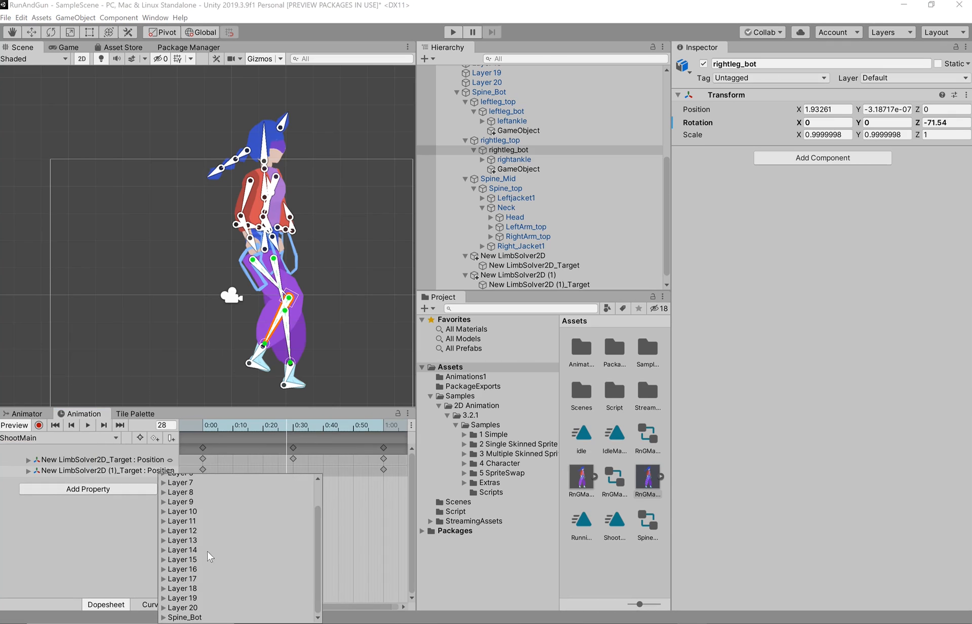
click(169, 618)
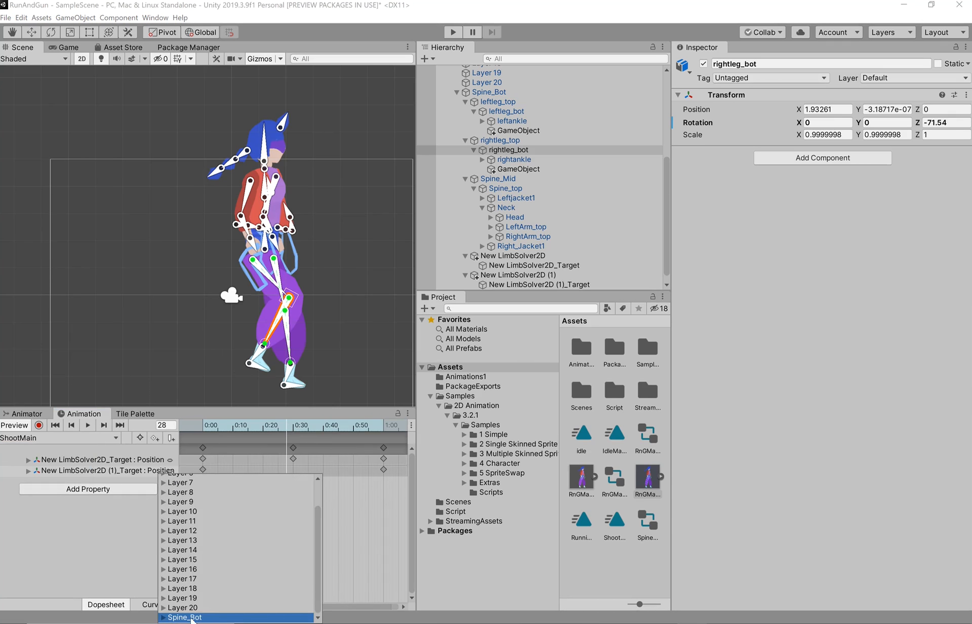
click(163, 618)
scroll(211, 562, down, 3)
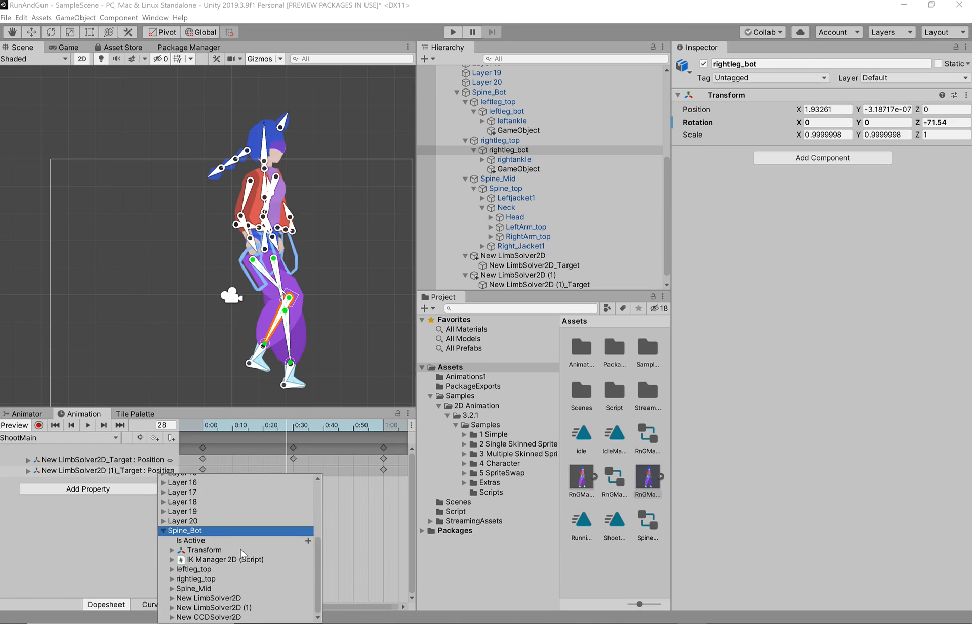
click(171, 569)
click(169, 580)
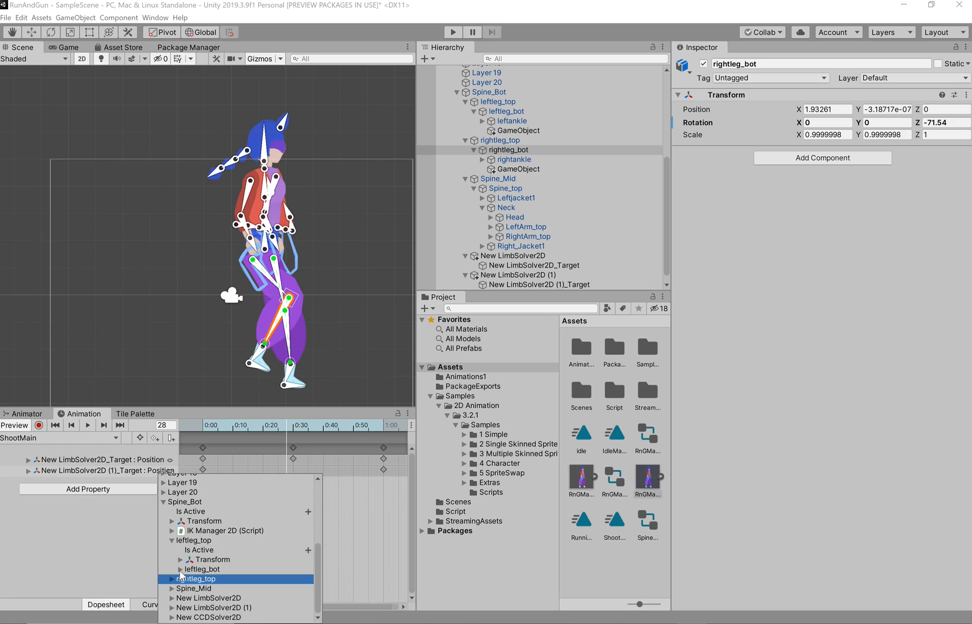
scroll(521, 187, up, 5)
scroll(521, 187, down, 5)
scroll(527, 164, down, 1)
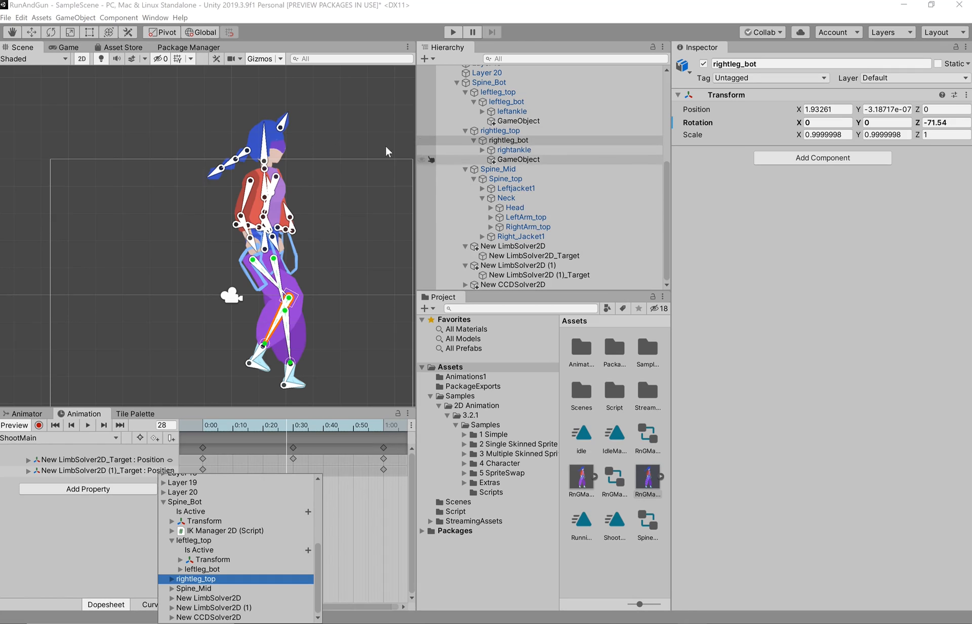
click(272, 157)
Step: Add the Transform Rotation property of the Head bone, found under Spine_Bot > Spine_Mid > Spine_top > Neck, to the ShootMain clip
click(272, 158)
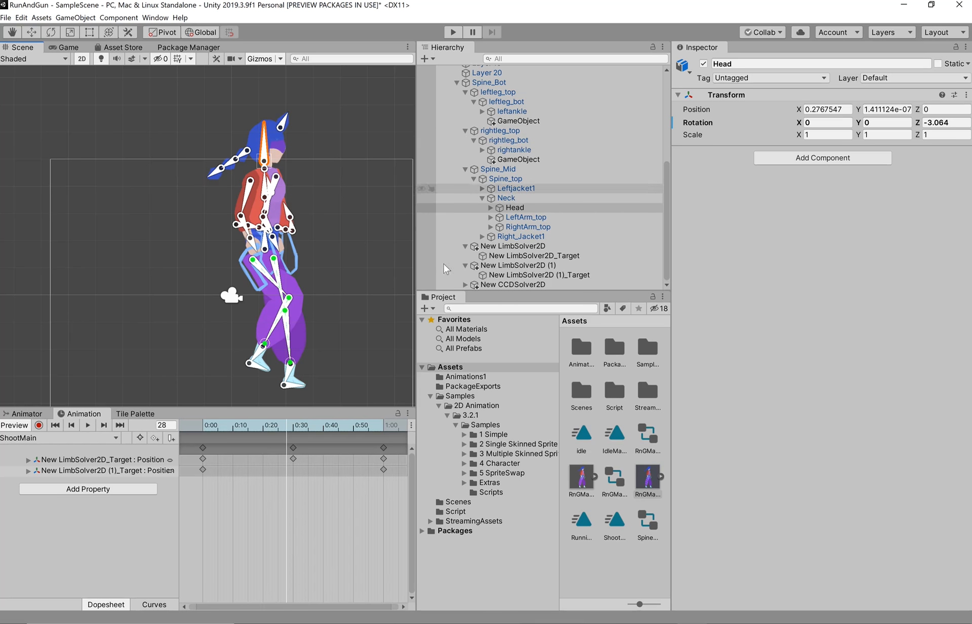
click(98, 489)
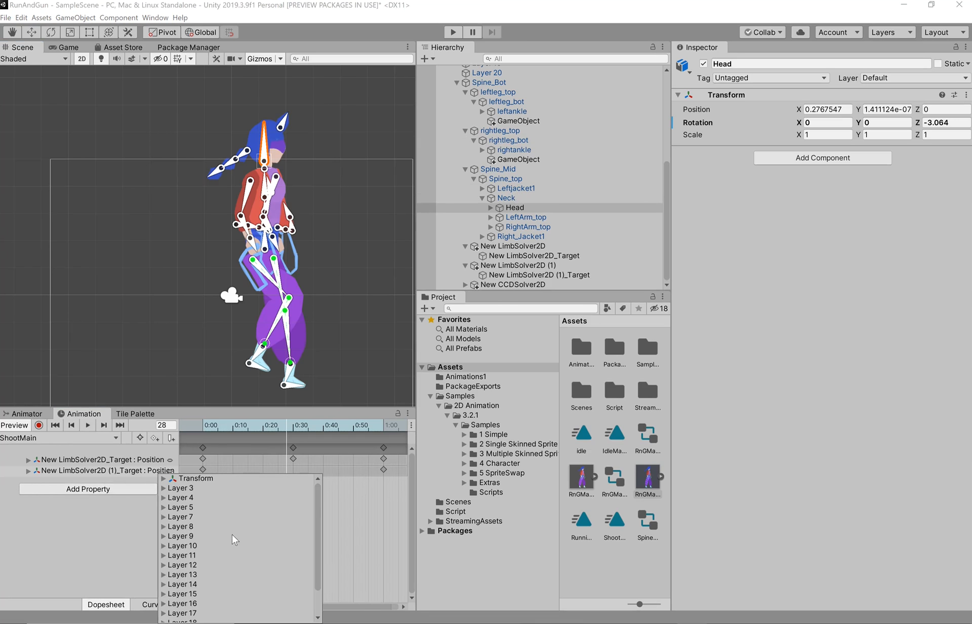
scroll(232, 535, down, 3)
click(163, 618)
scroll(247, 568, down, 4)
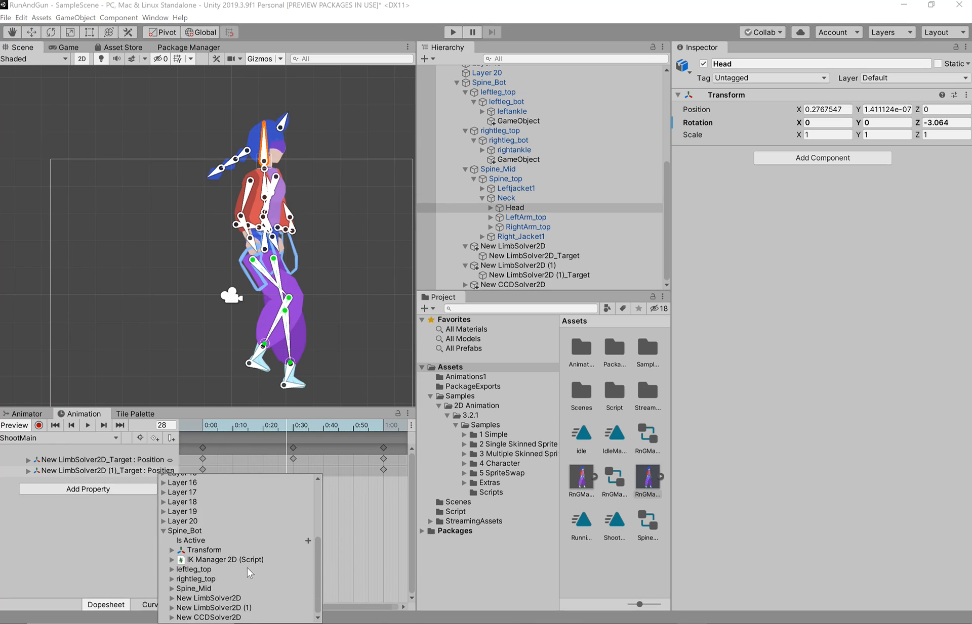
click(172, 589)
scroll(236, 556, down, 3)
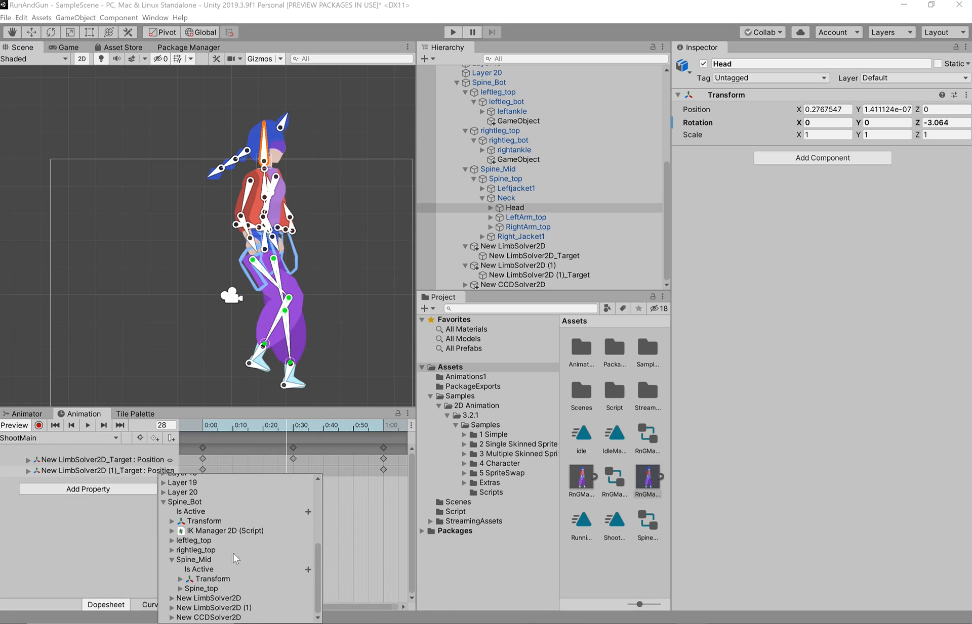
click(180, 589)
scroll(223, 577, down, 3)
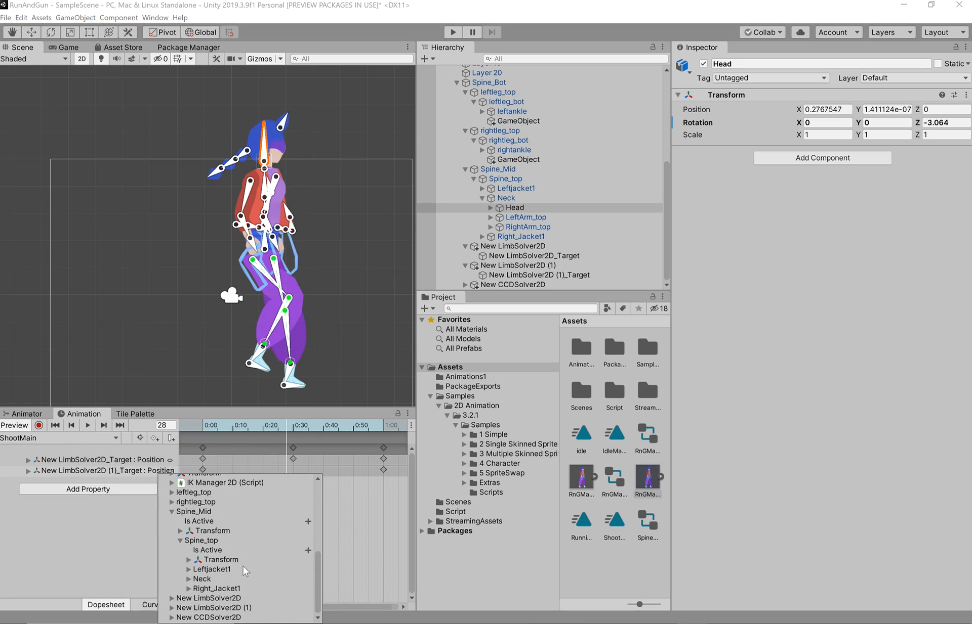
click(187, 580)
scroll(240, 552, down, 3)
click(196, 560)
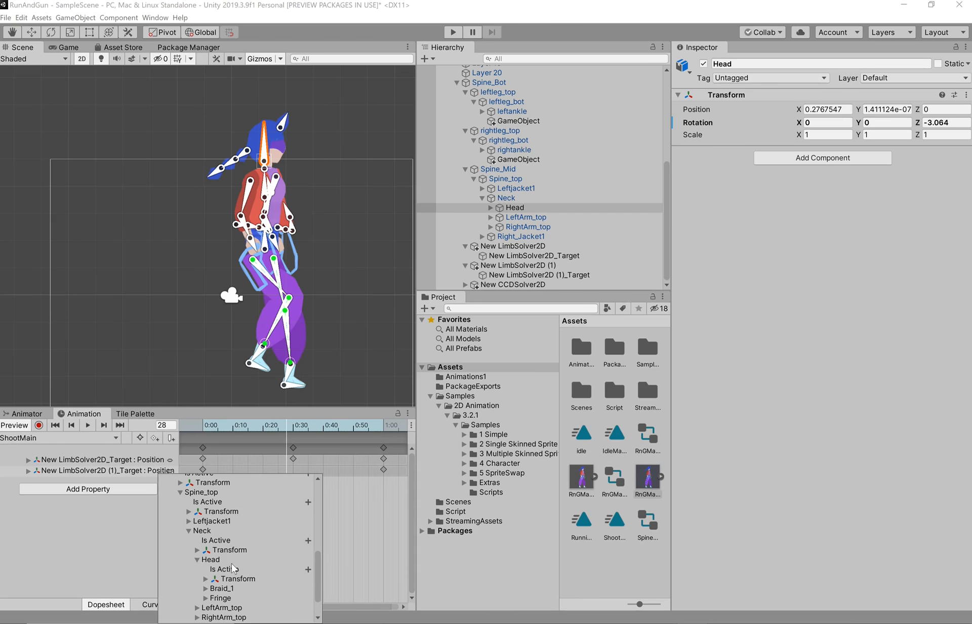
scroll(235, 573, down, 3)
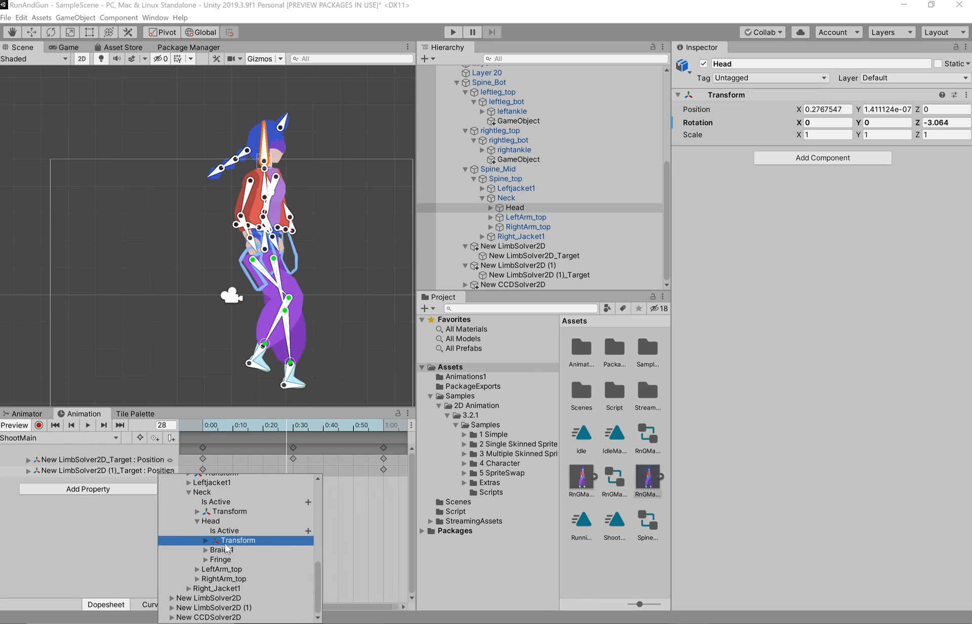
click(206, 541)
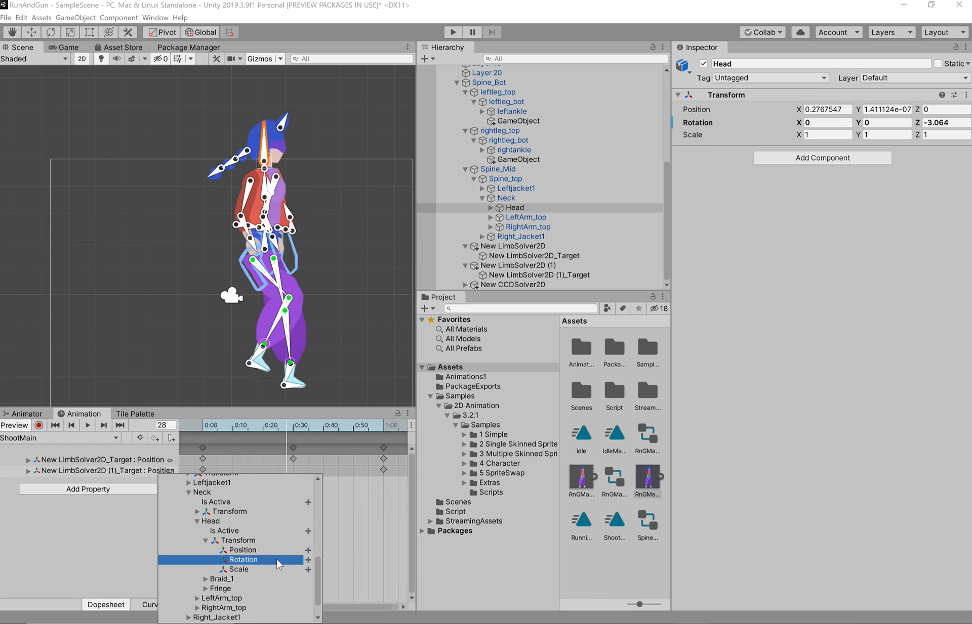
click(308, 560)
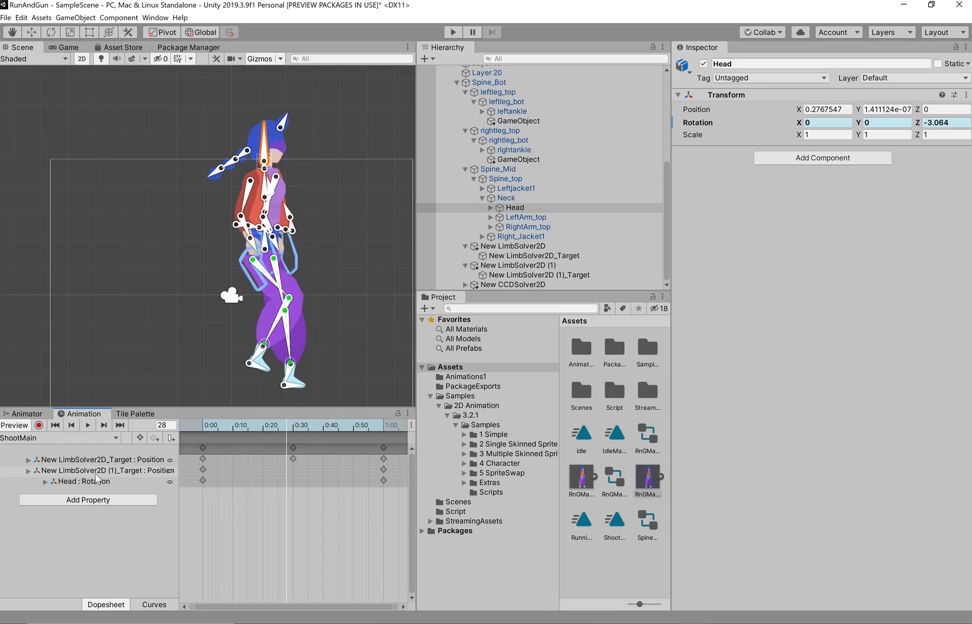
Step: At frame 30, tilt the Head bone forward to a Z rotation of about -48.5, add a Head rotation key and preview the motion
mouse_move(262, 135)
mouse_down()
mouse_move(284, 142)
mouse_move(190, 130)
mouse_move(264, 142)
mouse_up()
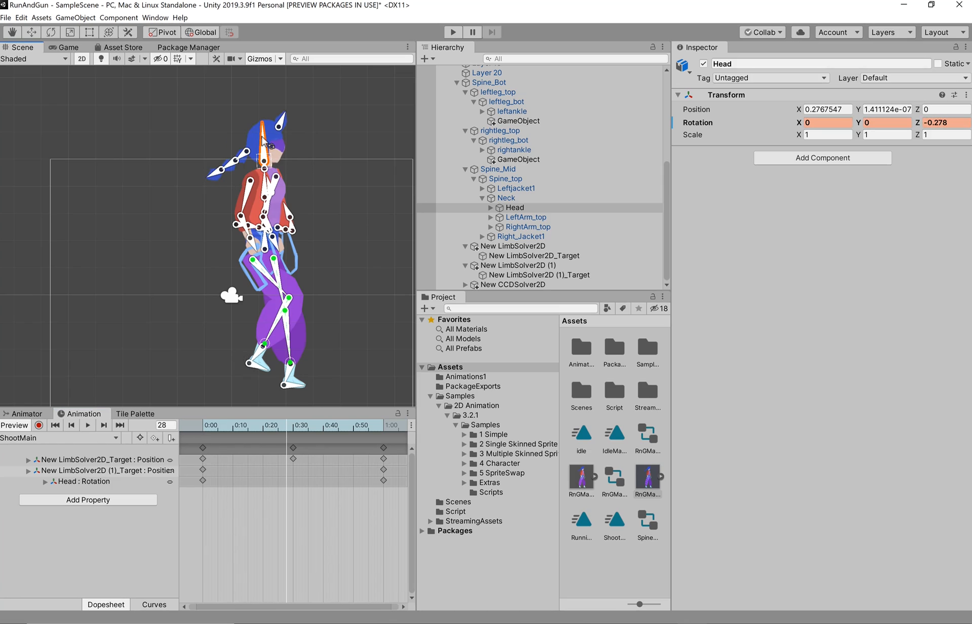
key(ctrl+z)
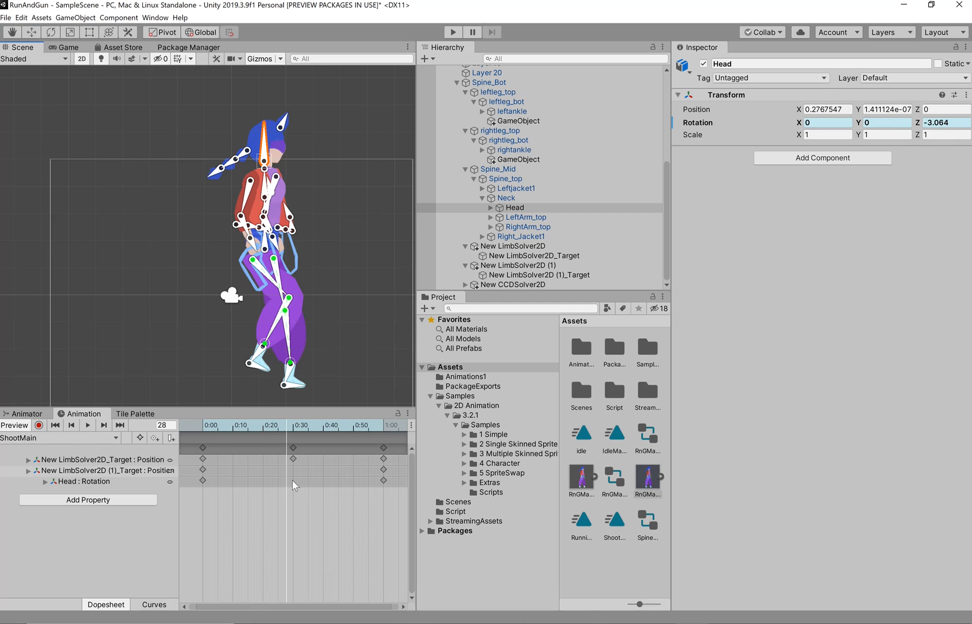
drag(288, 426, 296, 427)
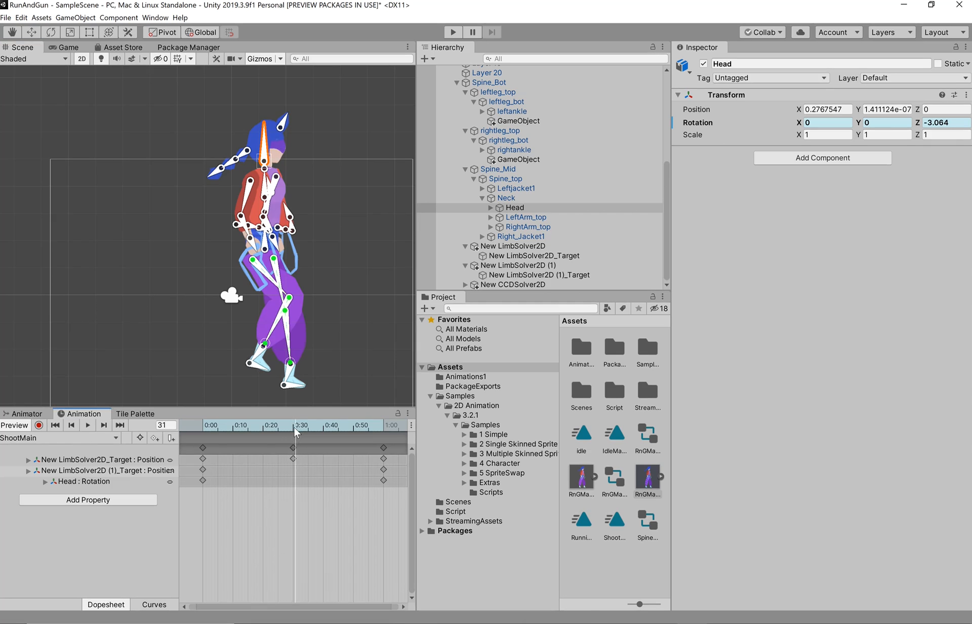
click(293, 428)
drag(272, 140, 291, 147)
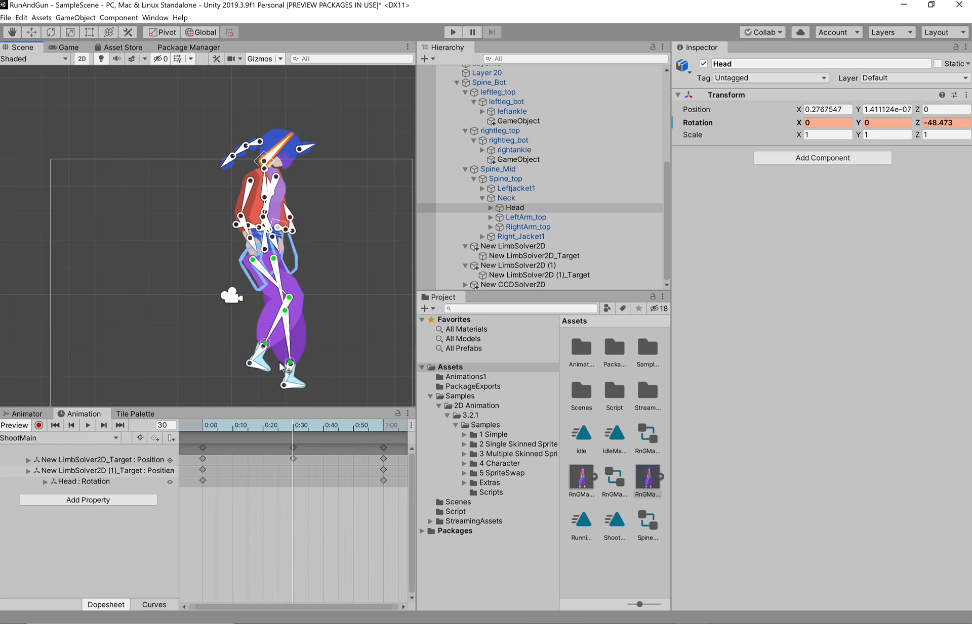
right_click(290, 484)
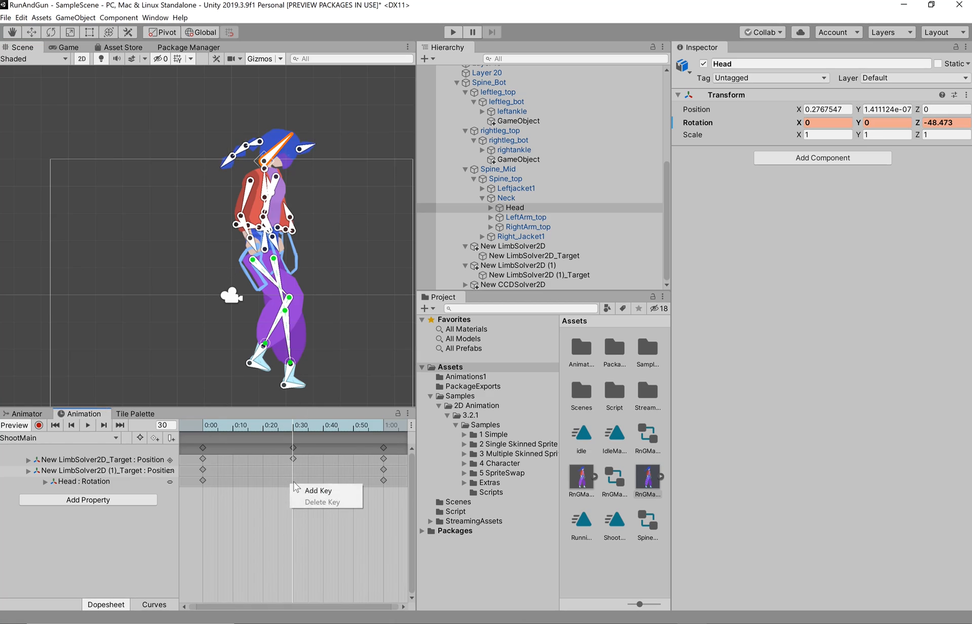
click(305, 489)
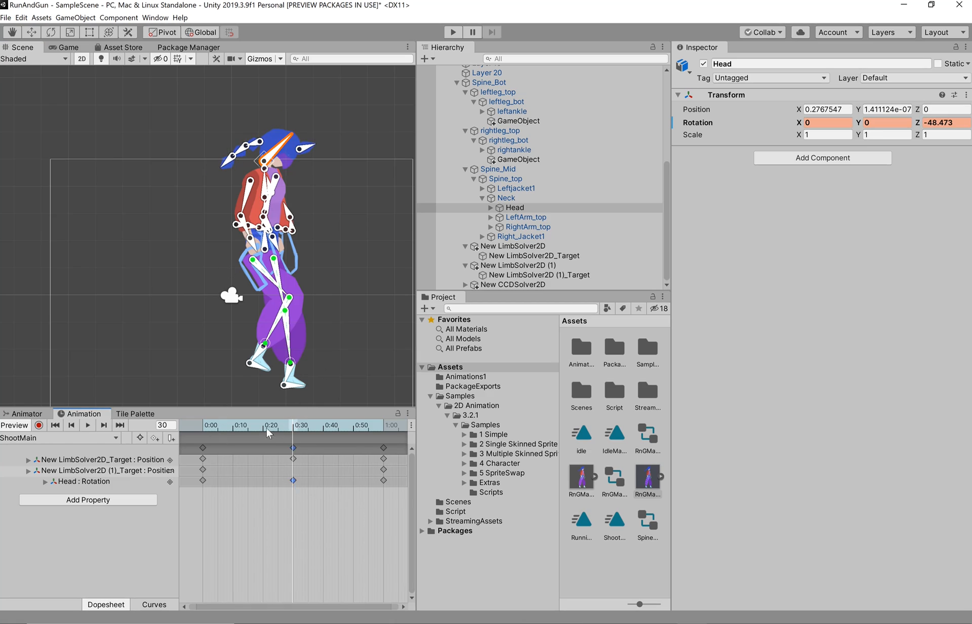
drag(201, 424, 305, 418)
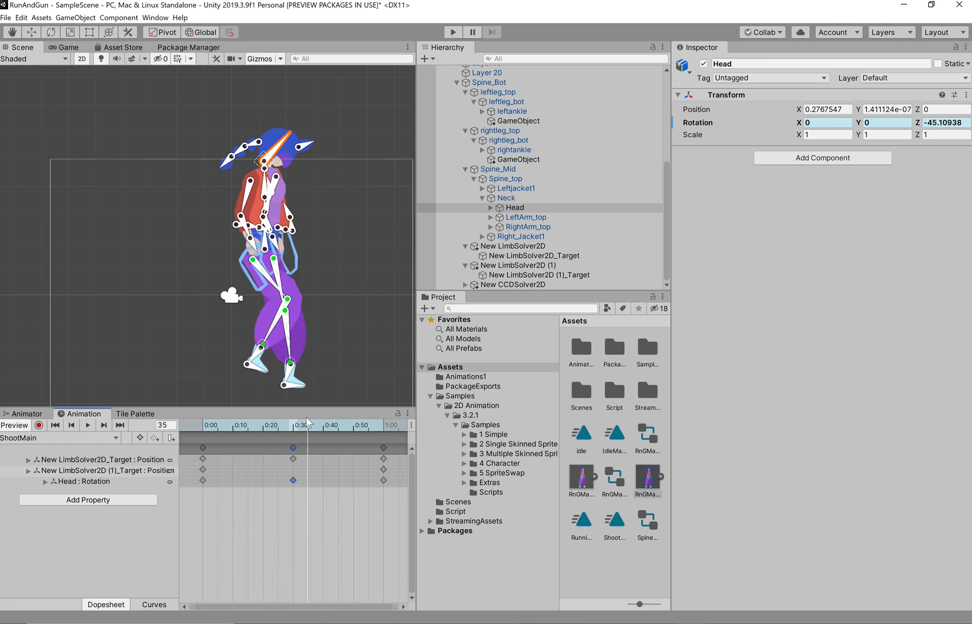